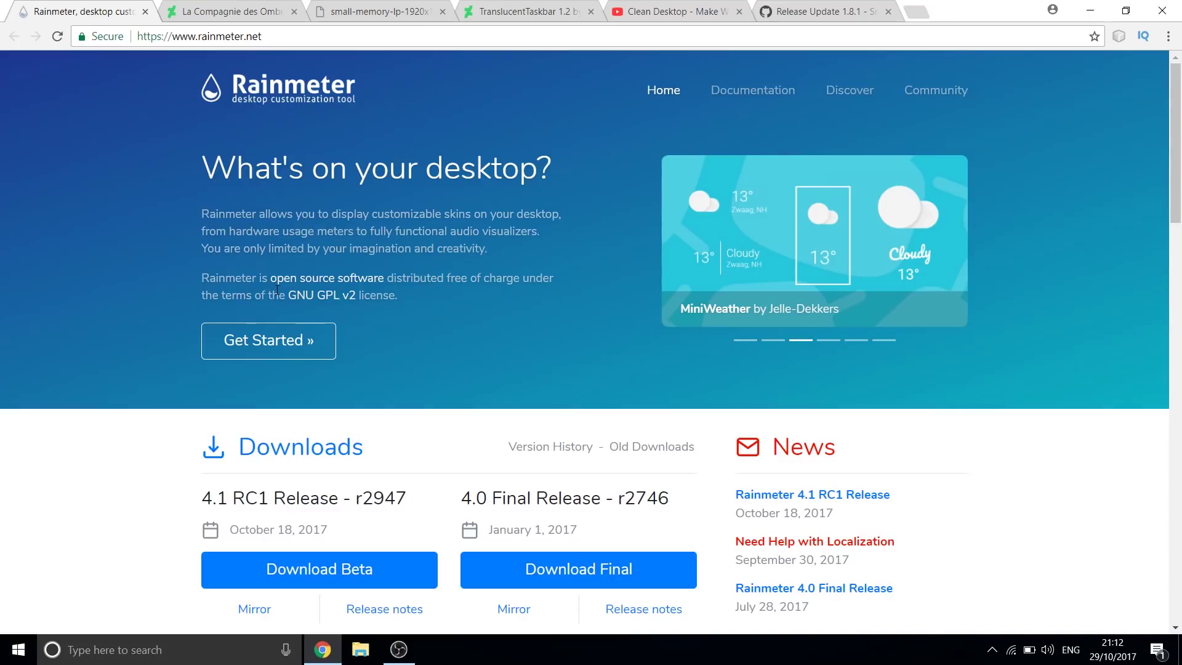
Download the Rainmeter 4.1 beta installer and keep the flagged file.
scroll(326, 289, "down", 3)
left_click(330, 418)
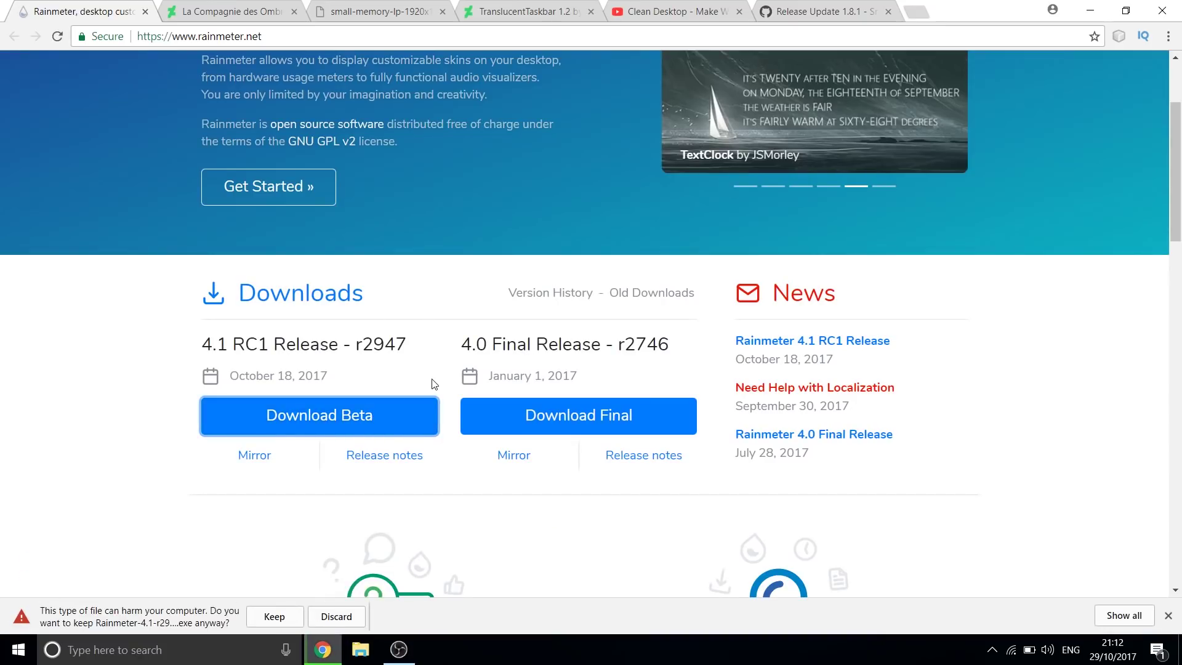
left_click(274, 617)
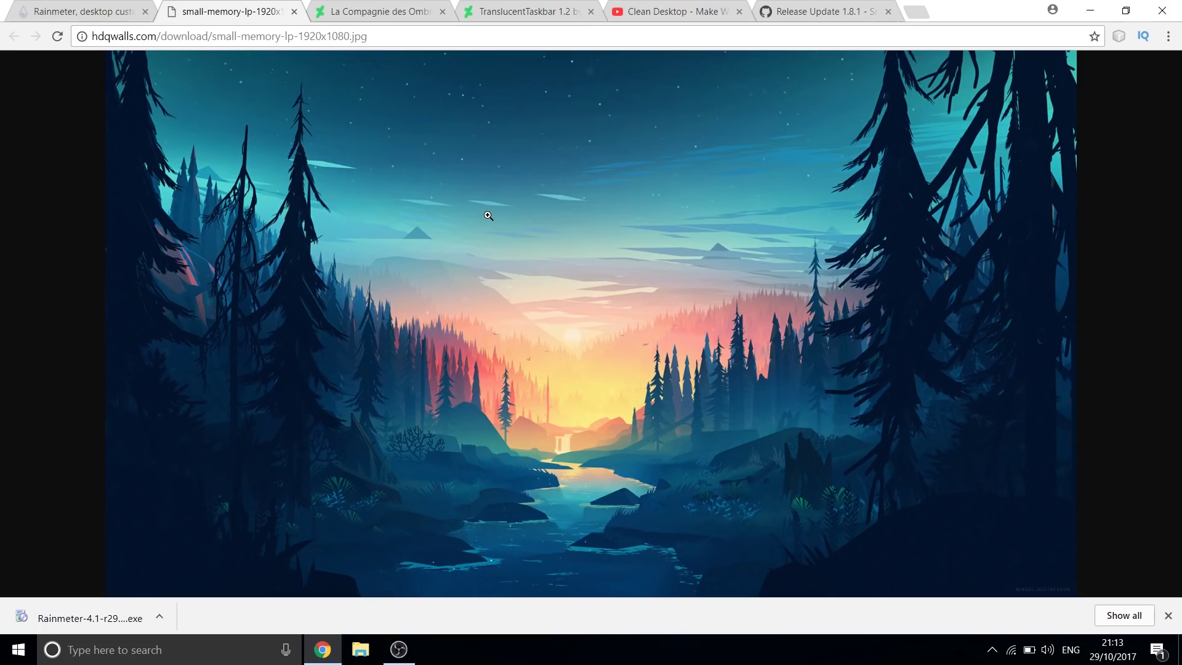
Save the forest wallpaper image, then launch the downloaded Rainmeter installer.
right_click(482, 204)
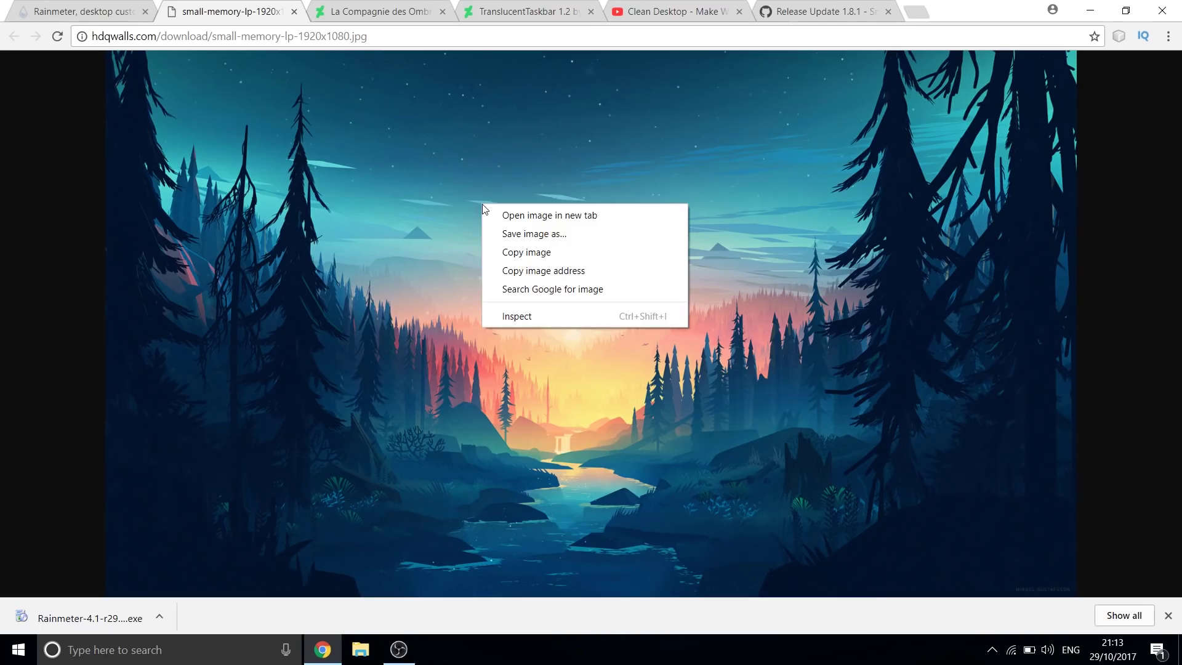
left_click(535, 234)
left_click(685, 516)
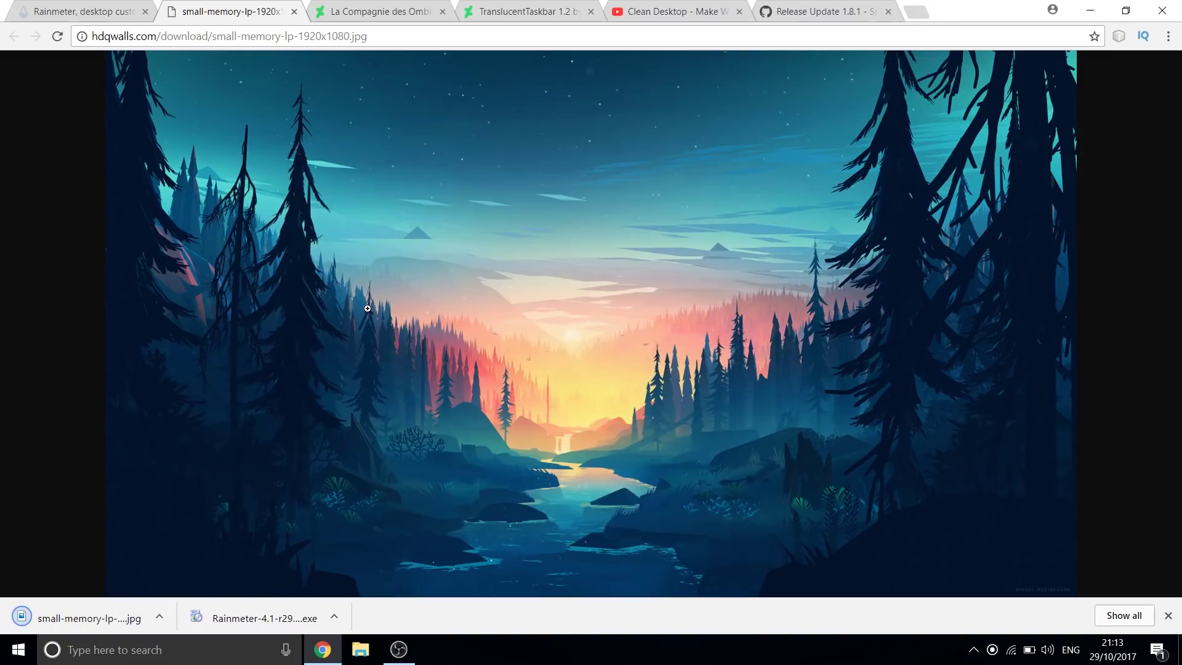
left_click(234, 621)
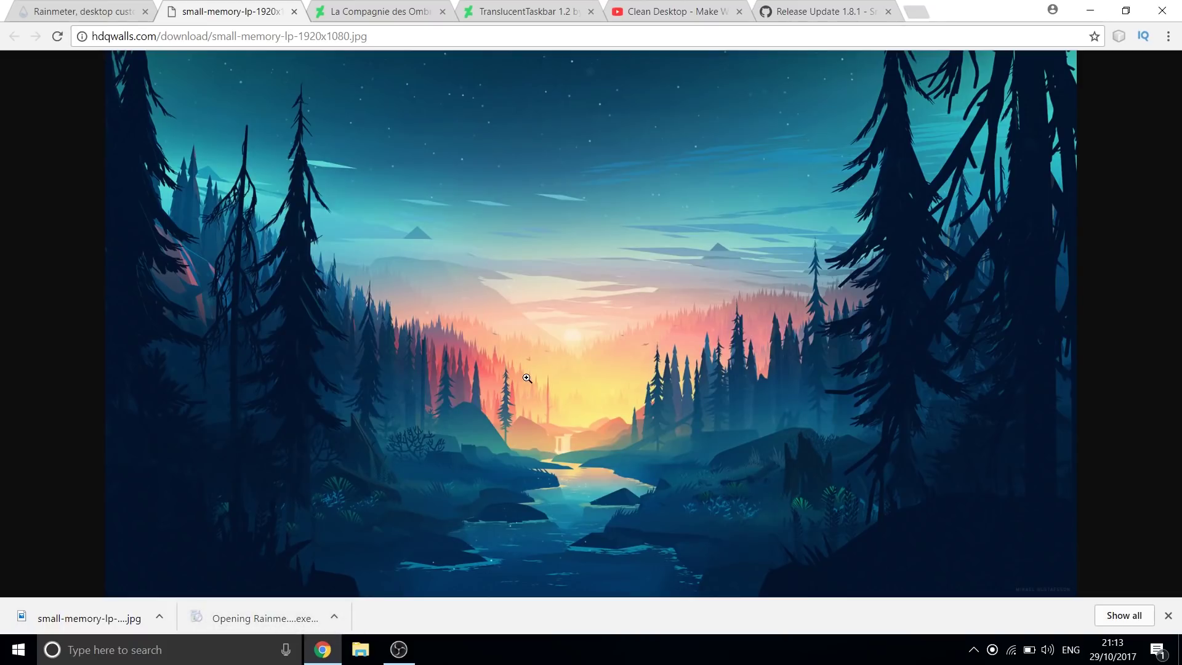
Install Rainmeter with the Standard installation and unload the default Welcome skin.
left_click(615, 349)
left_click(588, 358)
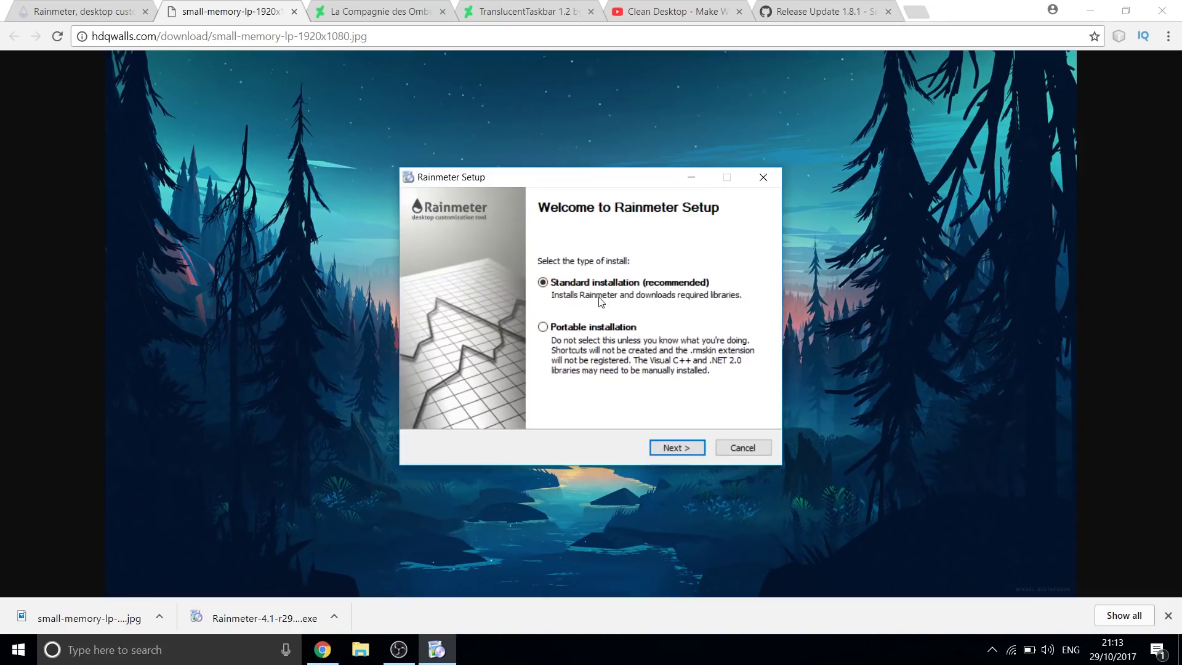
left_click(676, 448)
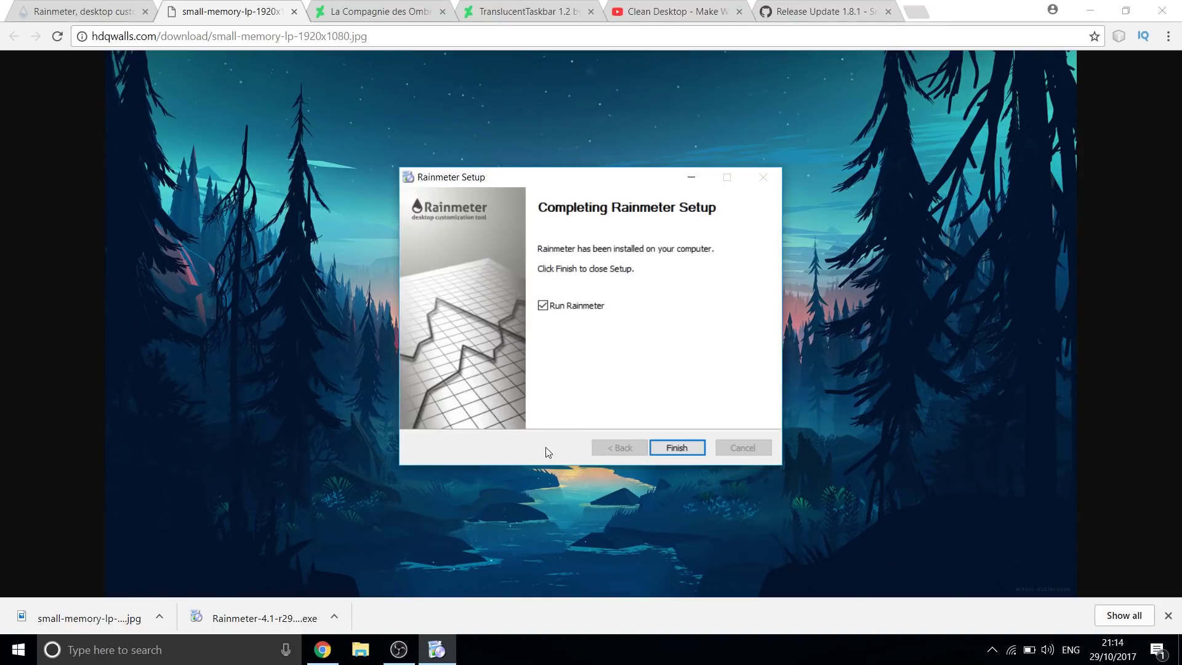
left_click(661, 445)
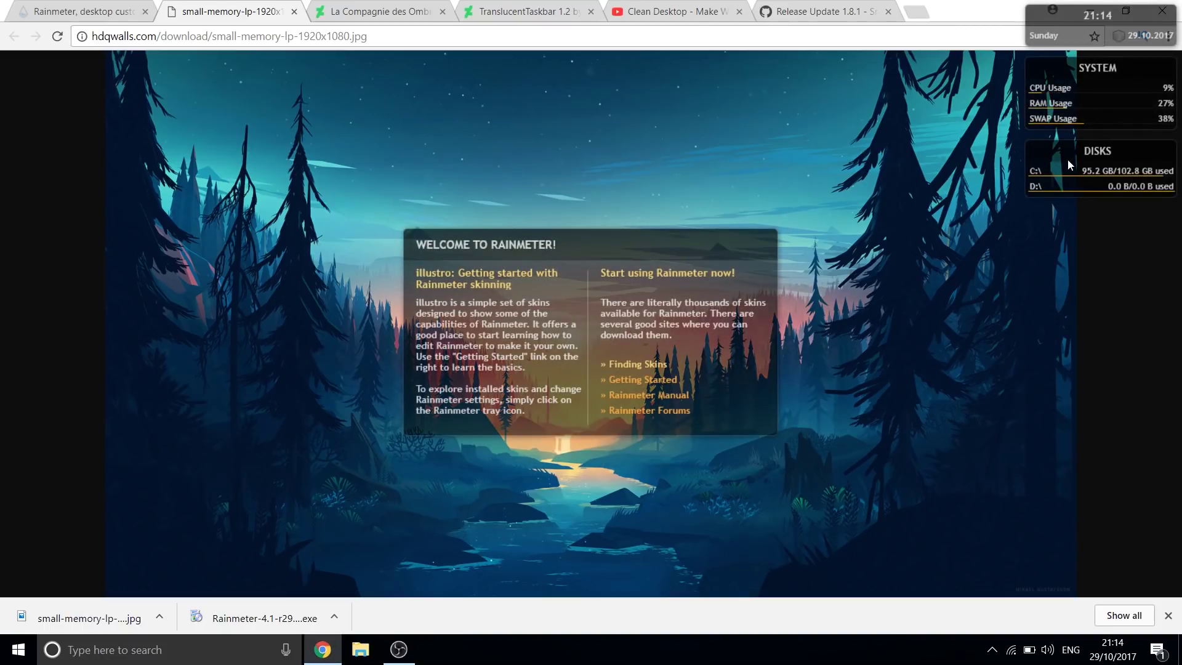
right_click(616, 338)
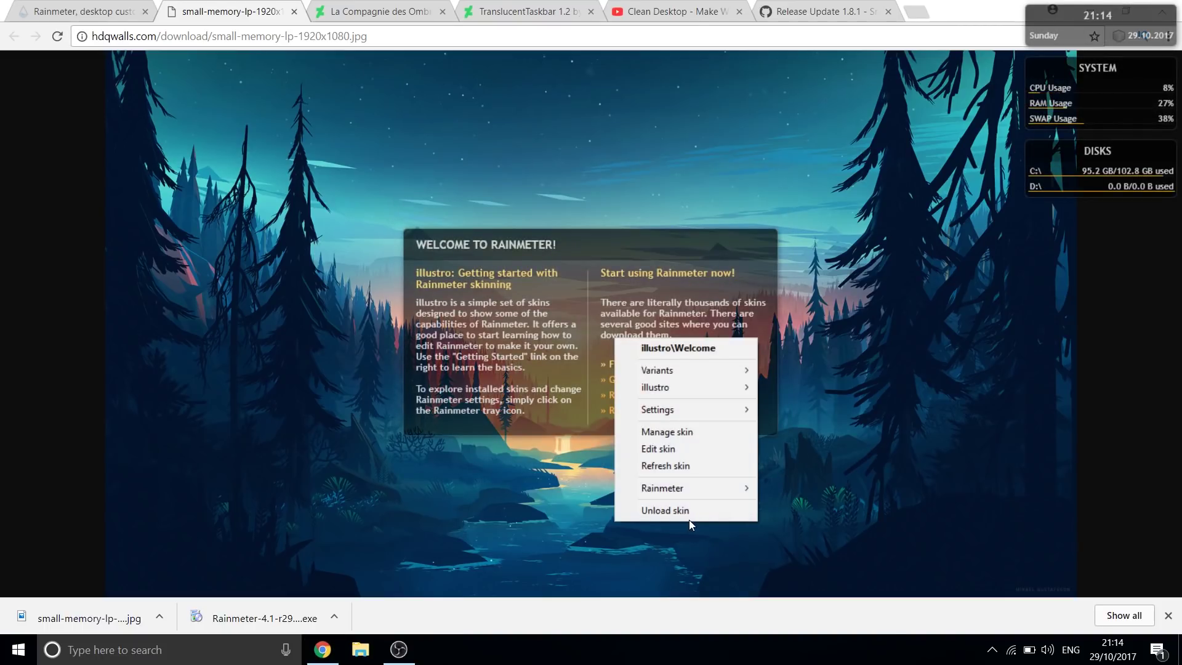
left_click(671, 510)
Set small-memory-lp-1920x1080.jpg on the desktop as the desktop background.
left_click(90, 483)
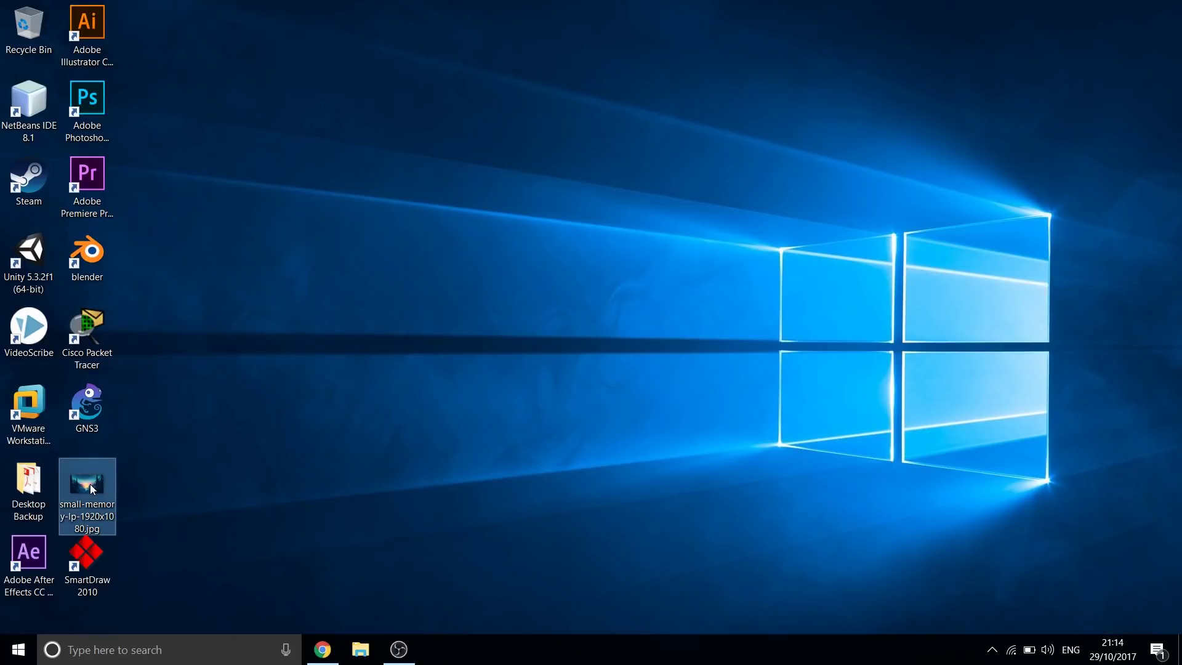
right_click(90, 484)
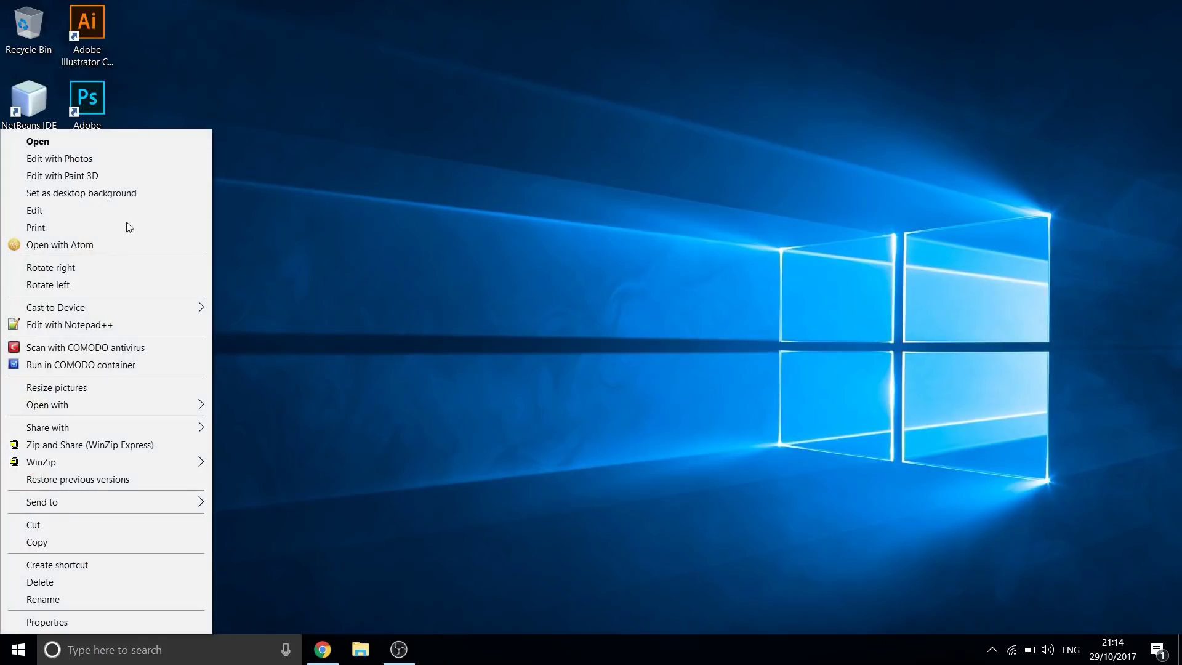
left_click(110, 192)
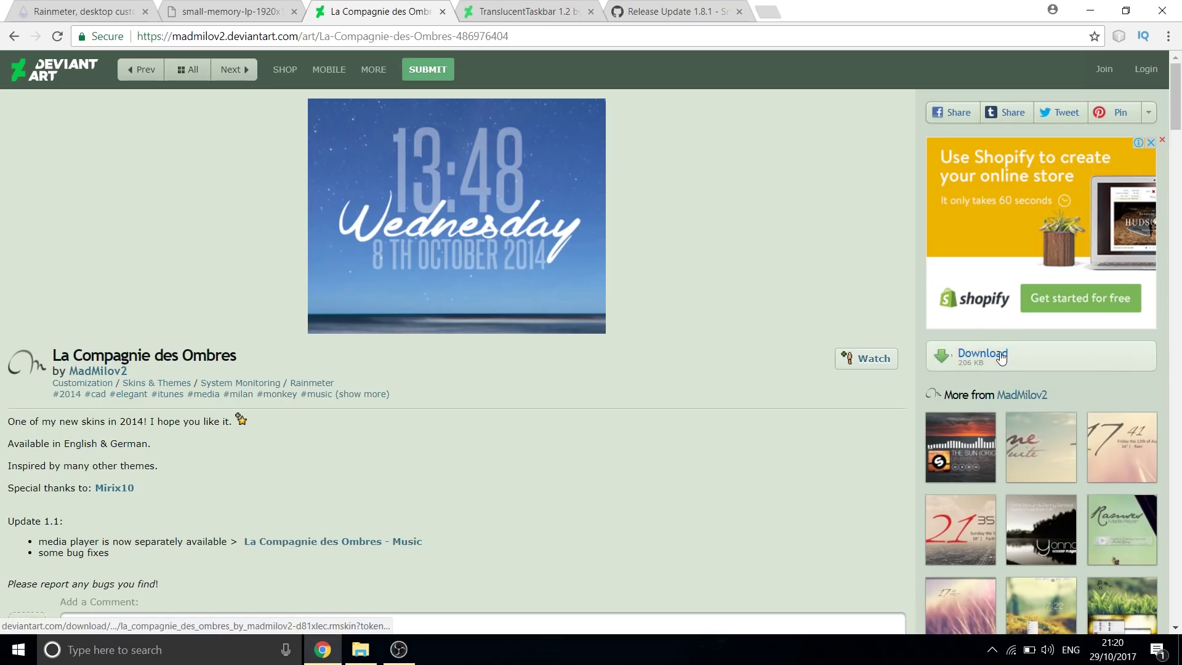
Install the La Compagnie des Ombres clock skin and drag it right, away from the icons.
left_click(1001, 356)
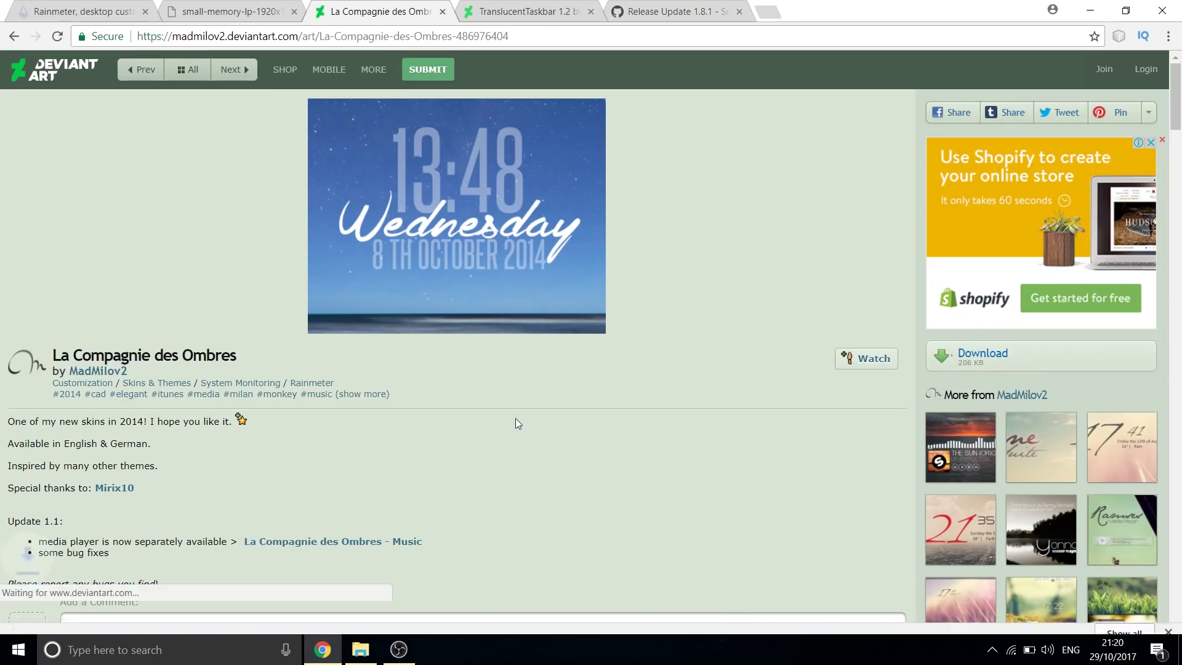
left_click(98, 614)
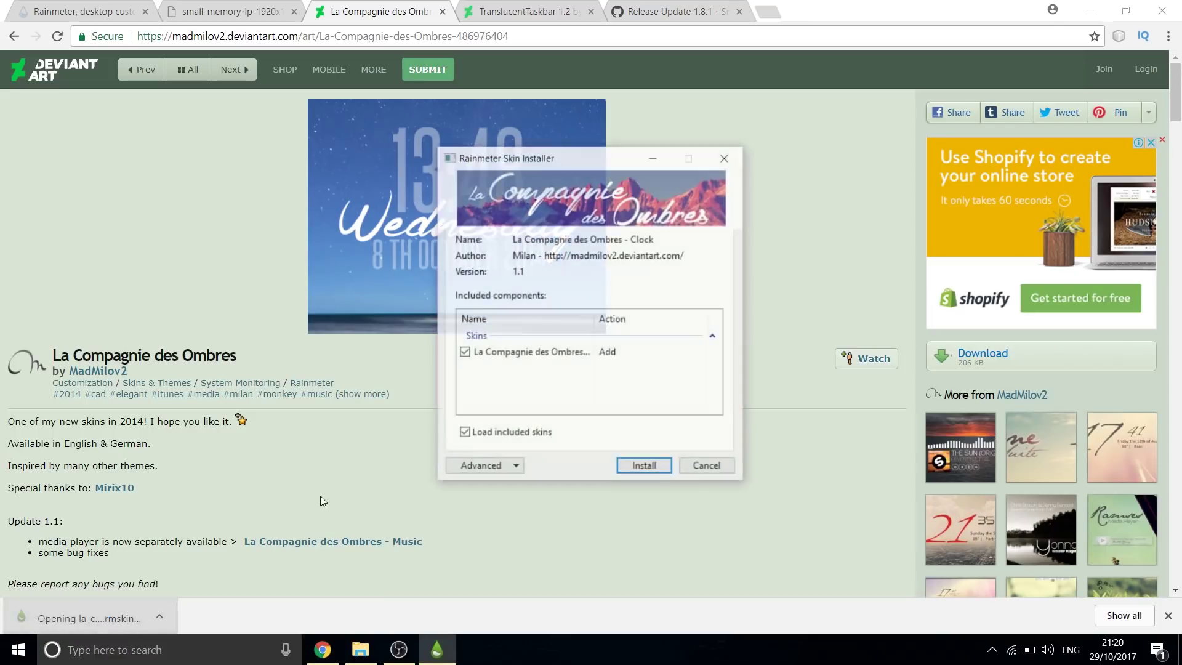
left_click(636, 467)
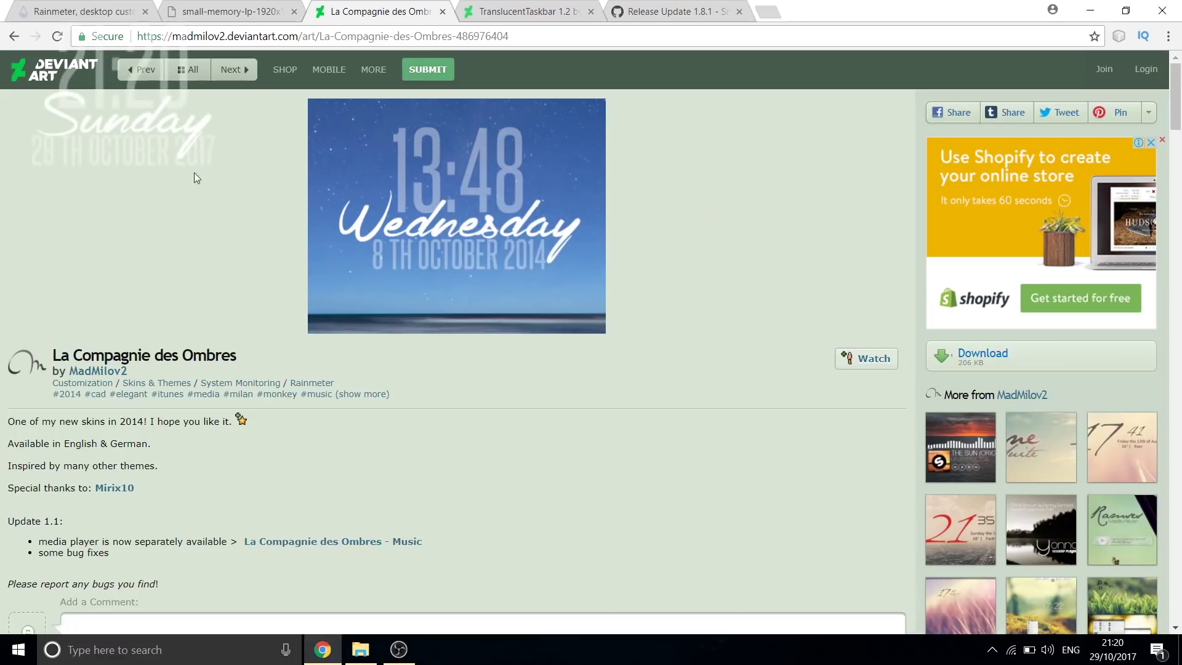
left_click(1090, 10)
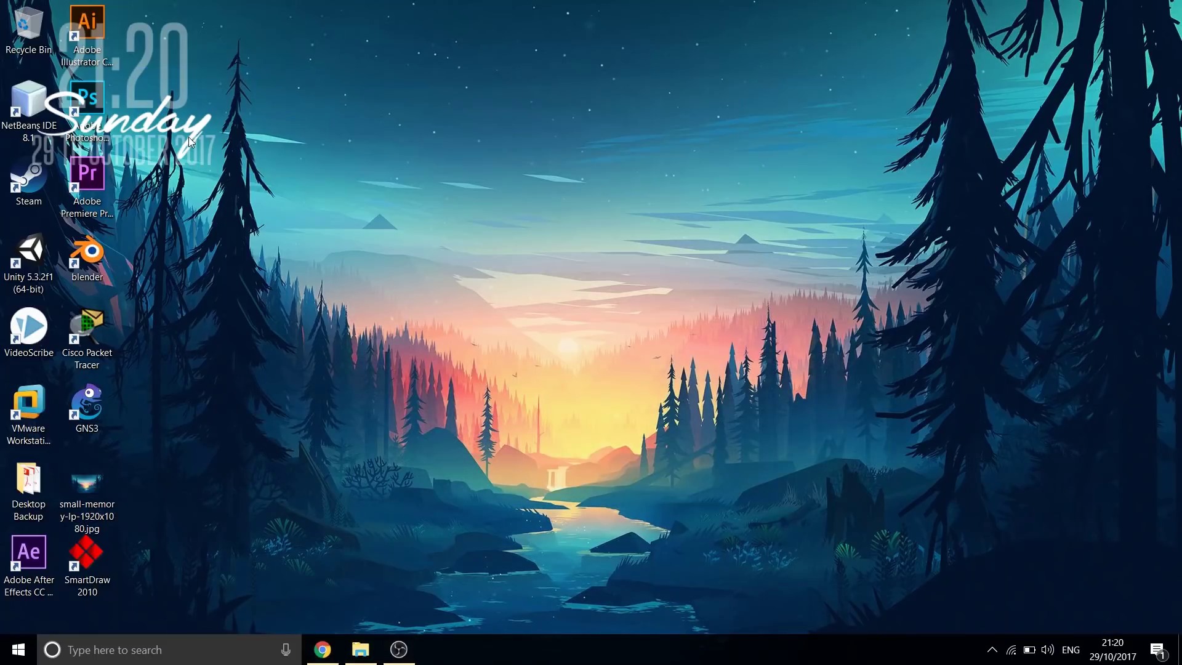
left_click_drag(186, 134, 454, 44)
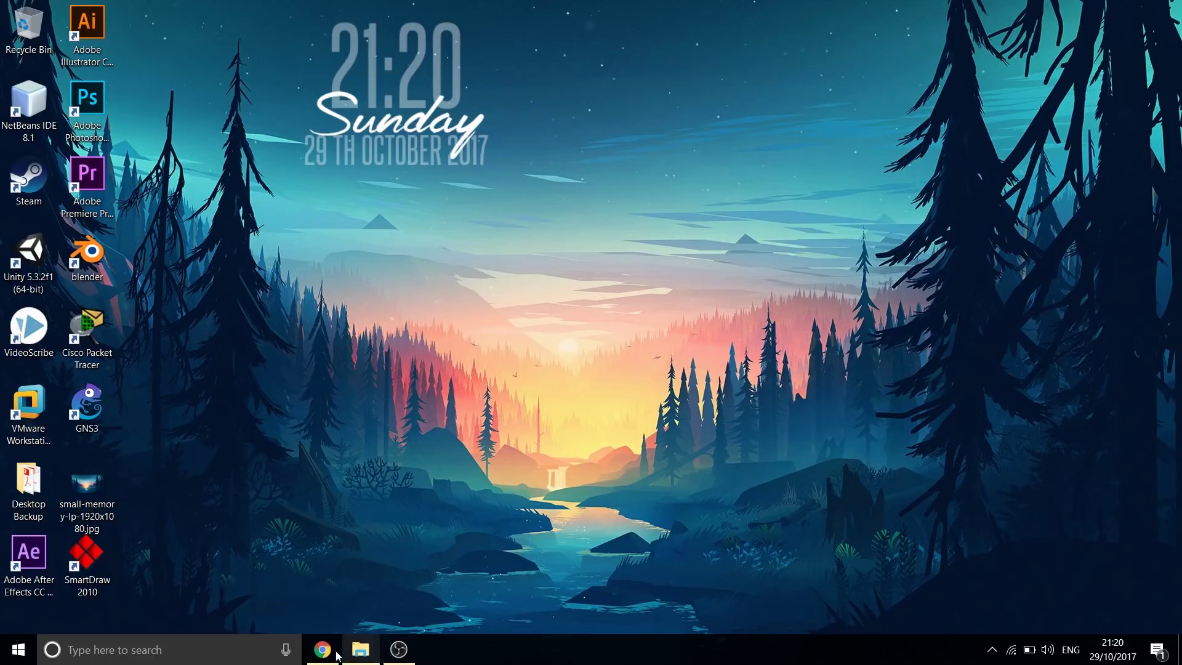
Turn off Show desktop icons in the desktop's View menu.
right_click(675, 102)
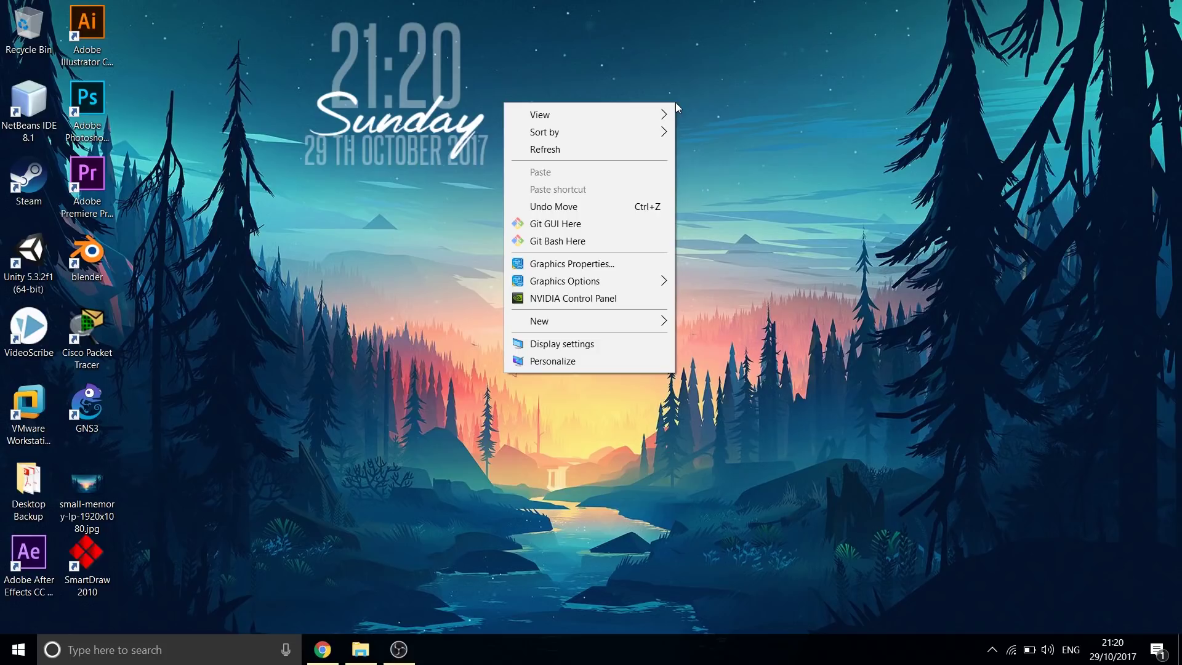
mouse_move(625, 117)
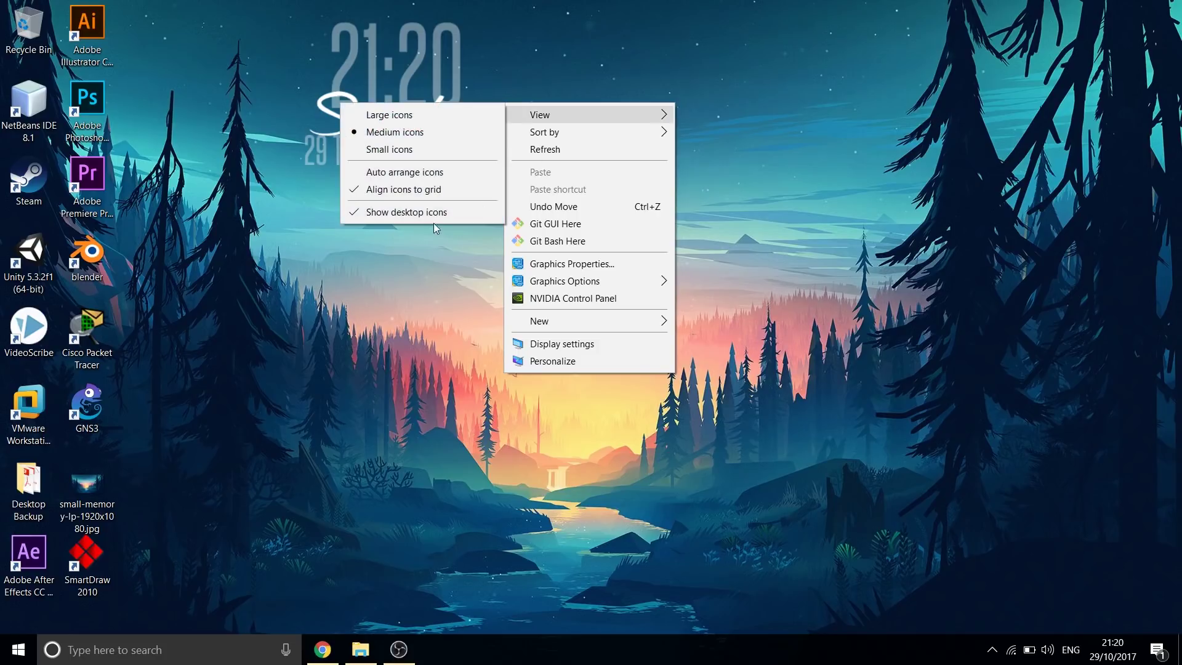
left_click(420, 215)
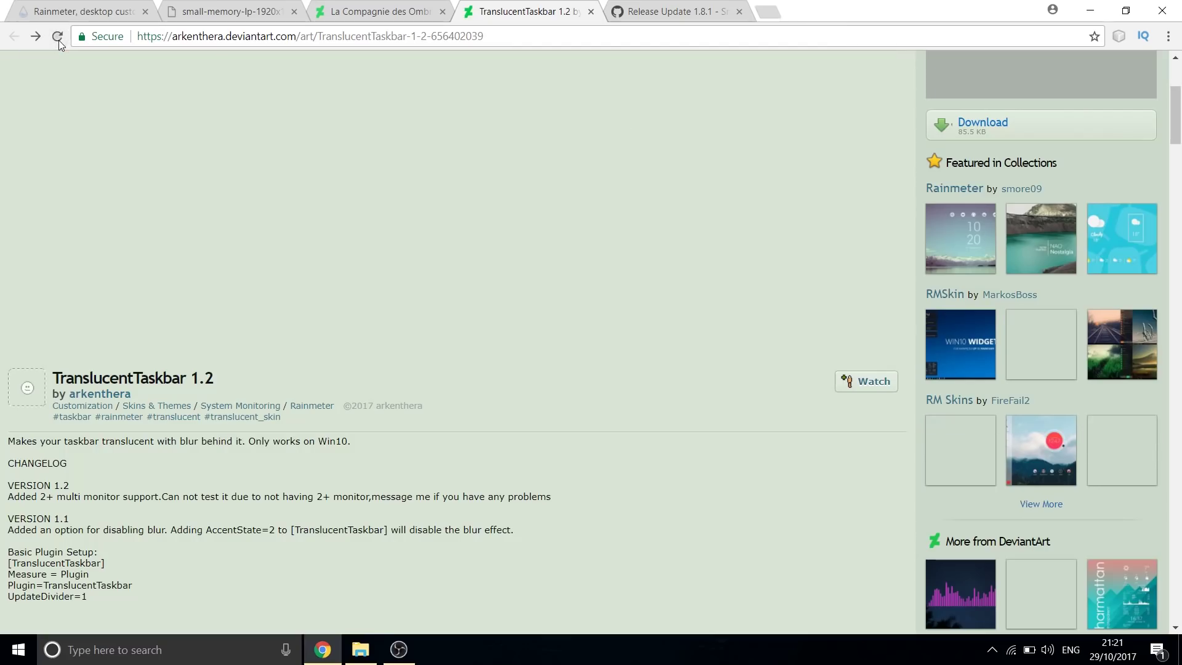
Download the TranslucentTaskbar 1.2 .rmskin and install it.
left_click(57, 36)
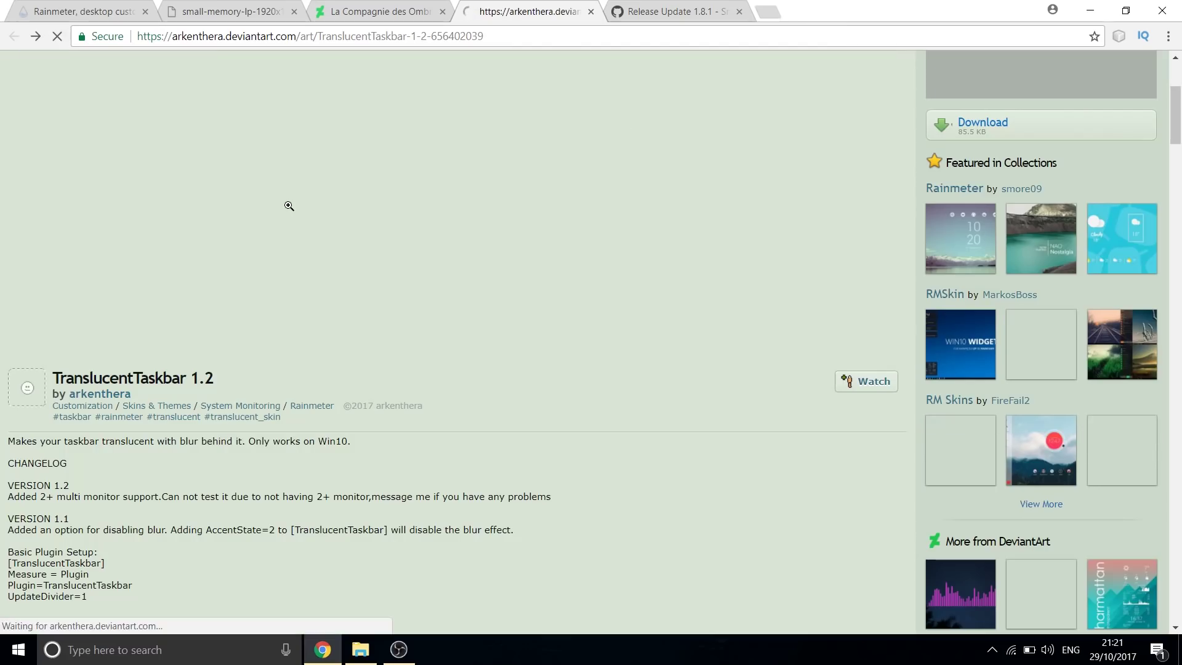
scroll(821, 346, "up", 3)
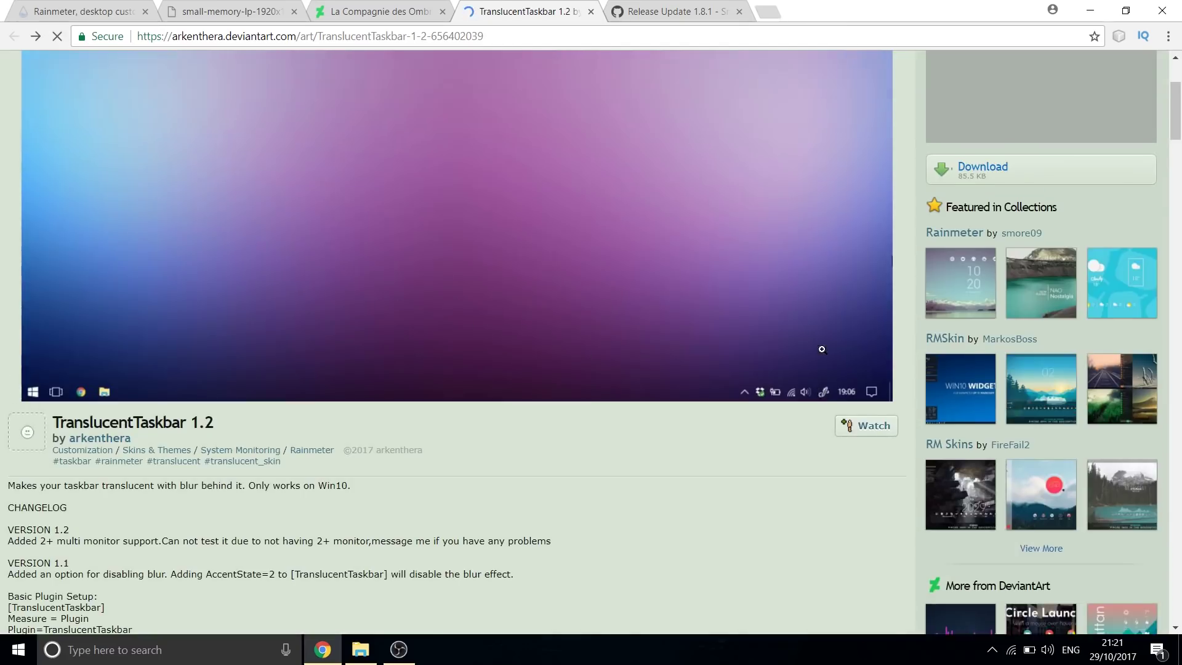
left_click(982, 281)
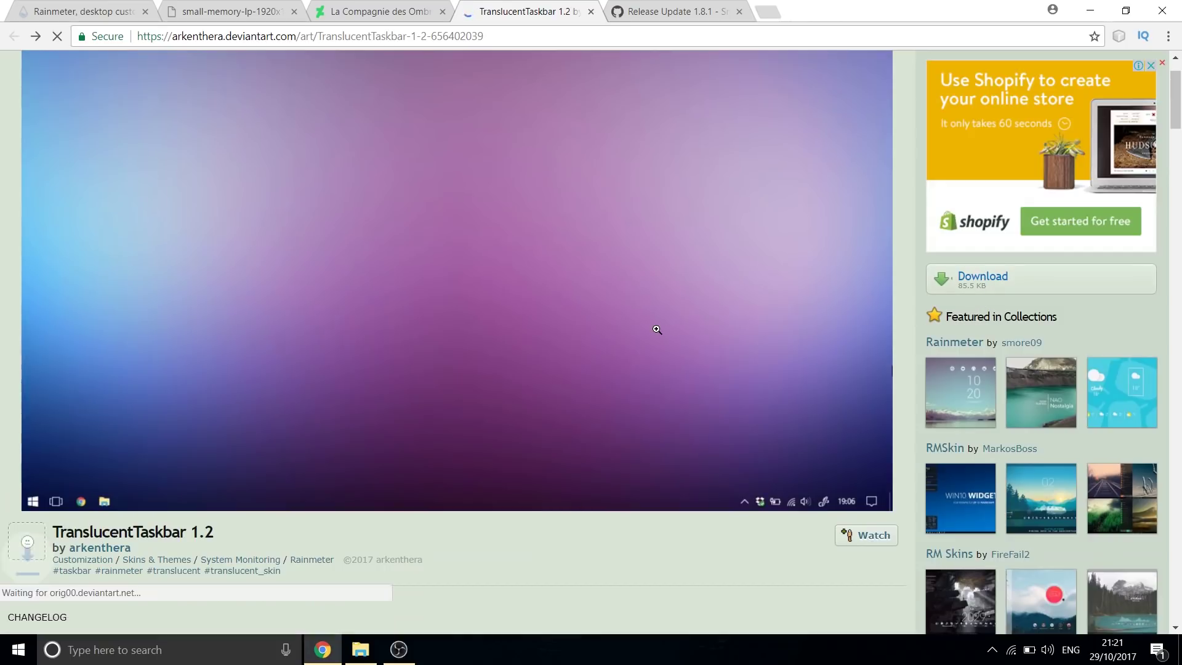
left_click(102, 618)
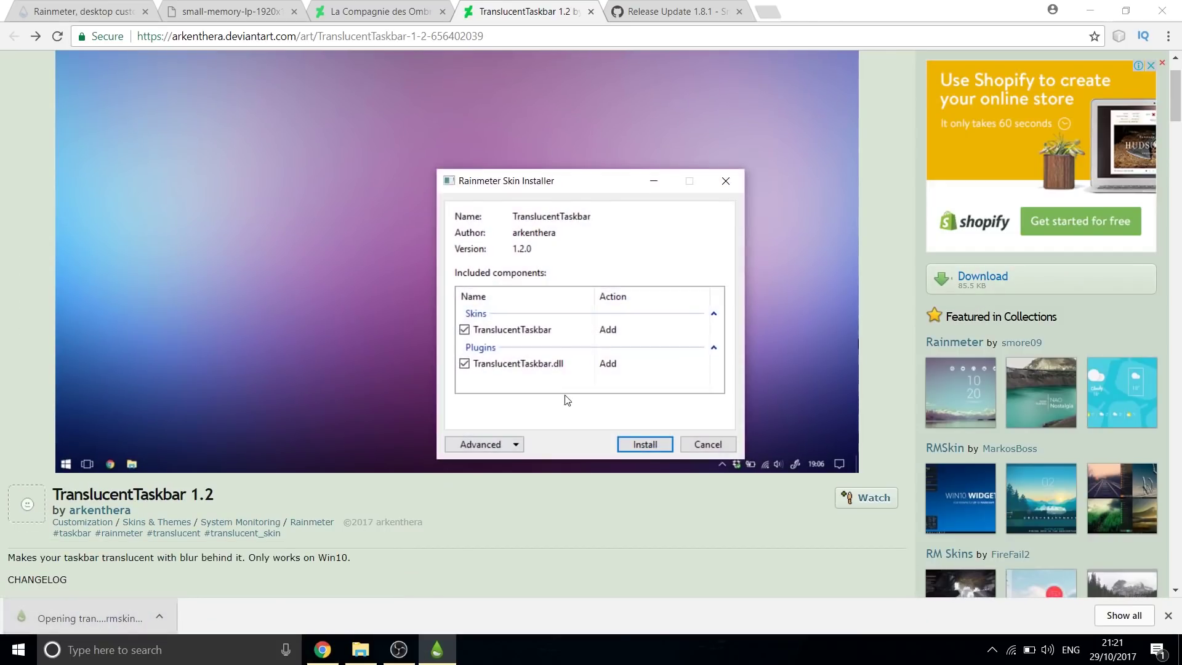
left_click(638, 443)
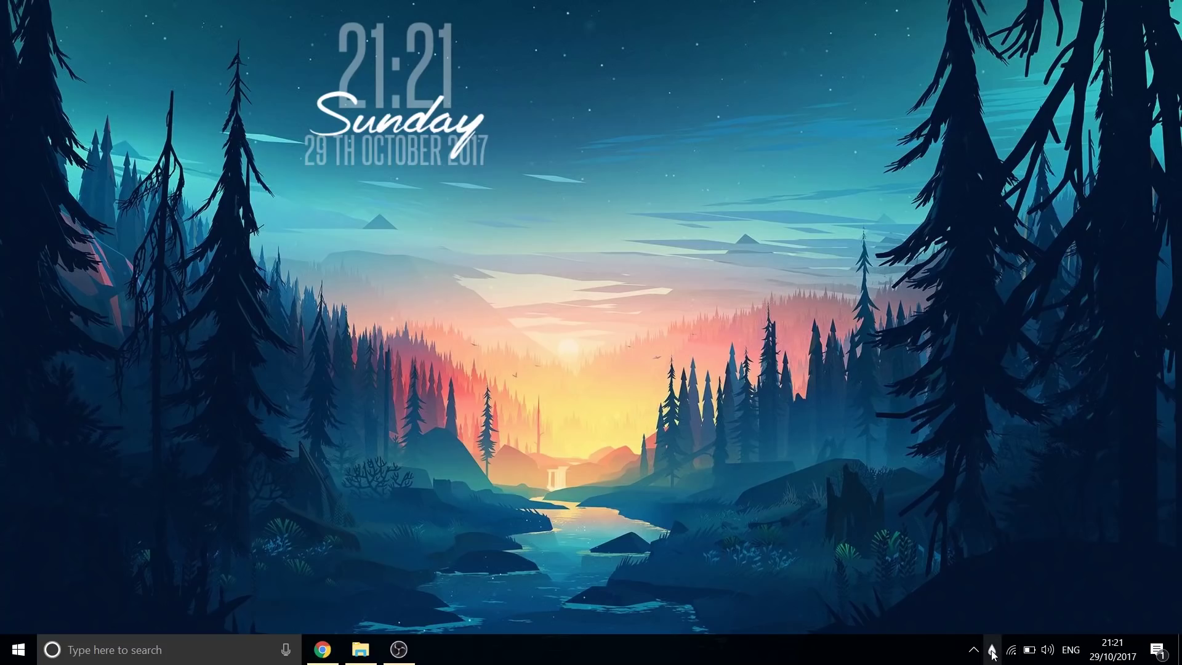
Load TranslucentTaskbar's Sample.ini skin from the Rainmeter skin manager.
right_click(993, 654)
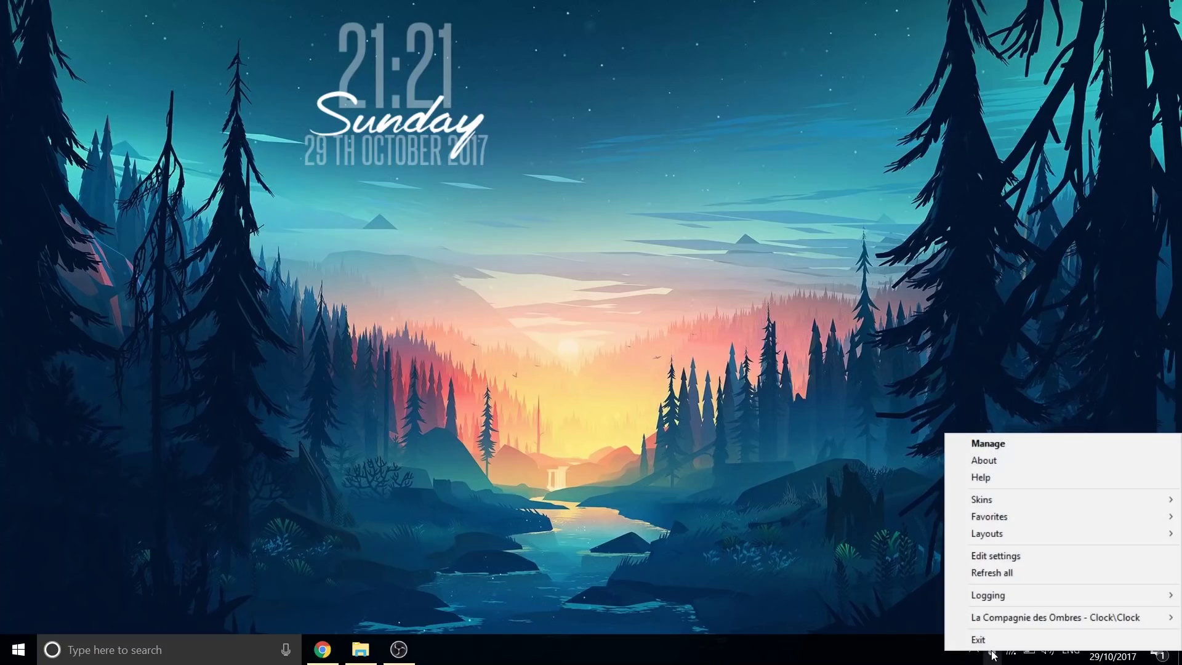
left_click(999, 442)
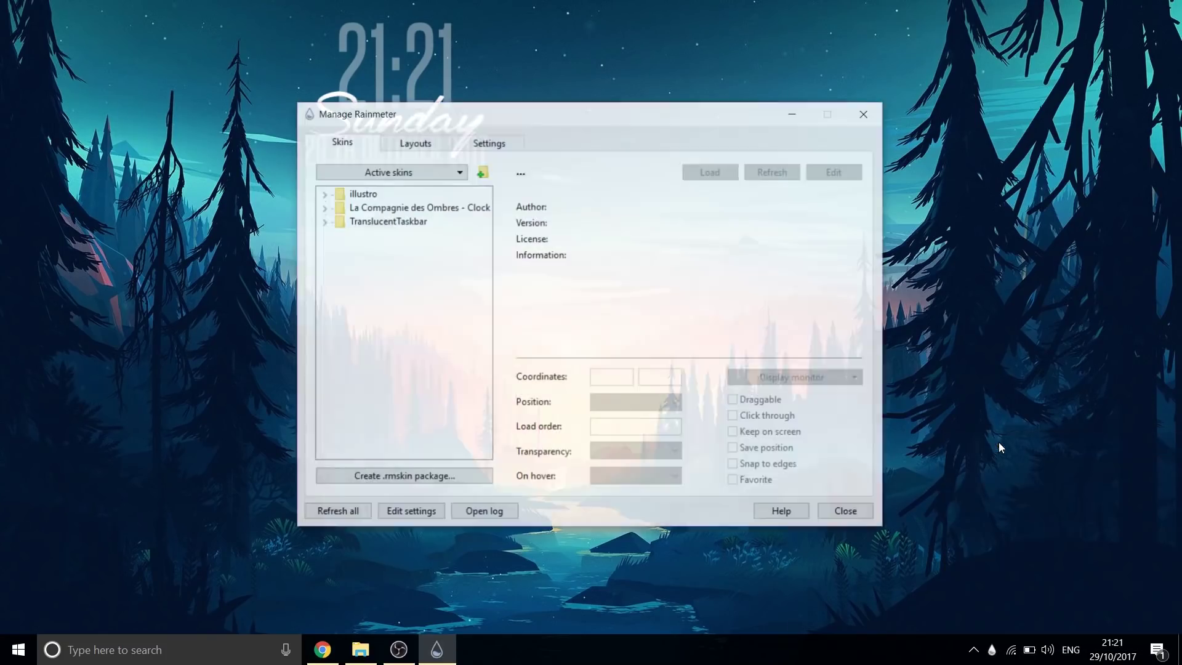
left_click(324, 221)
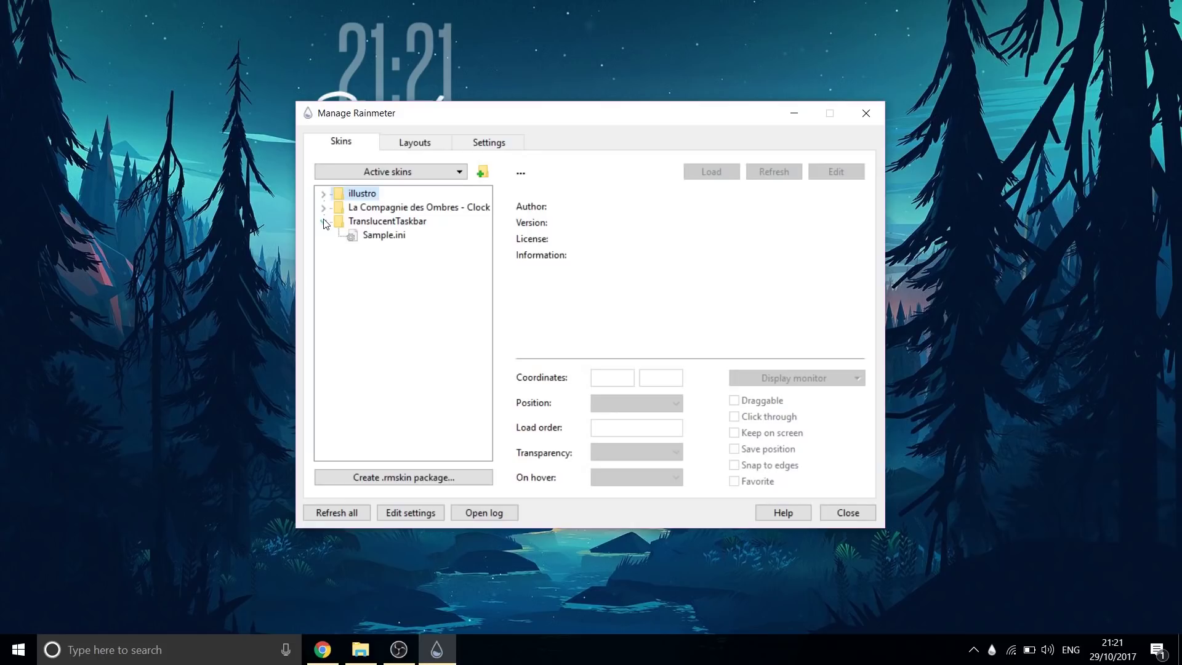
left_click(379, 237)
left_click(690, 172)
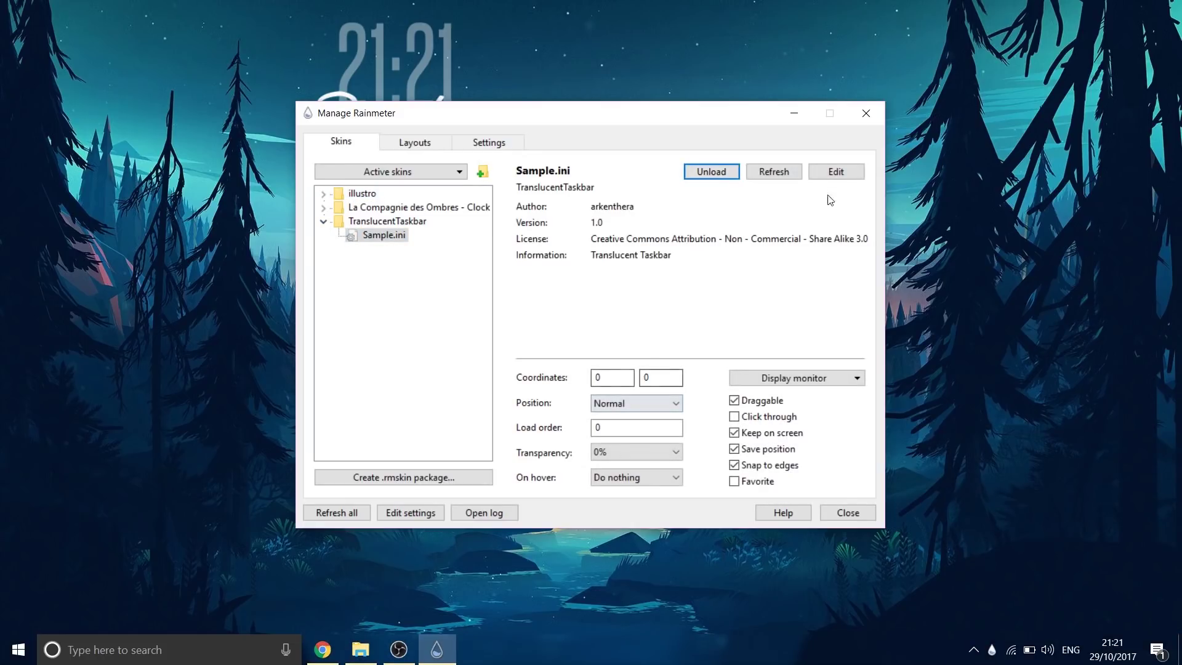
left_click(794, 114)
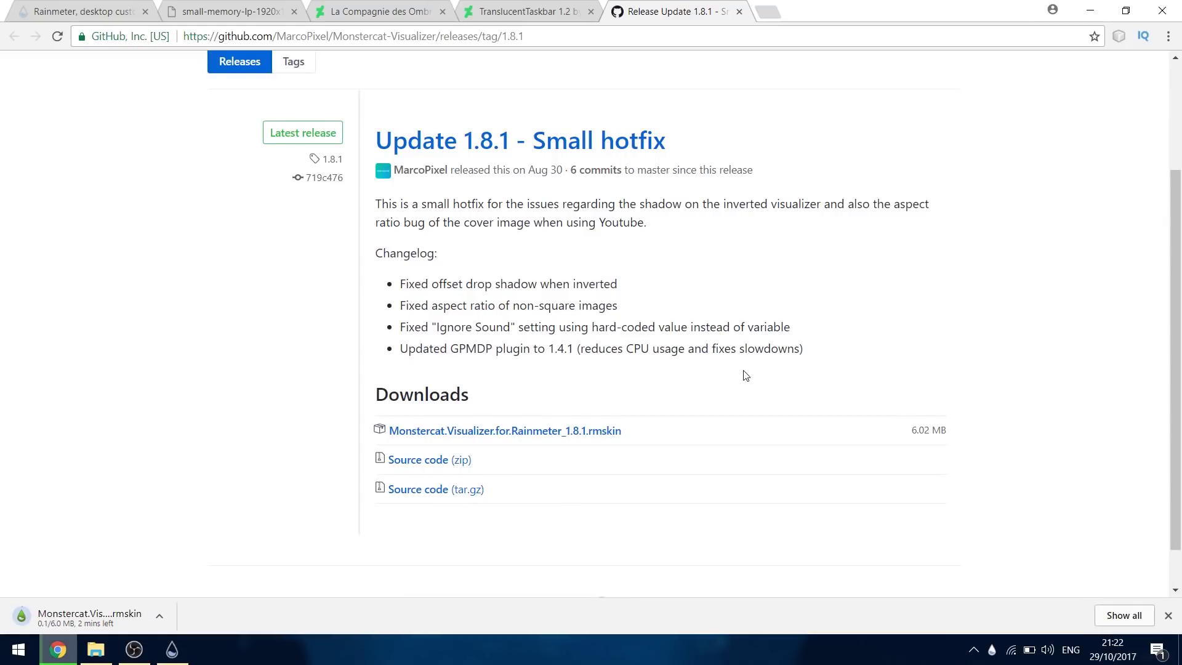
Install the Monstercat Visualizer 1.8.1 .rmskin and dismiss its welcome panel.
left_click(113, 609)
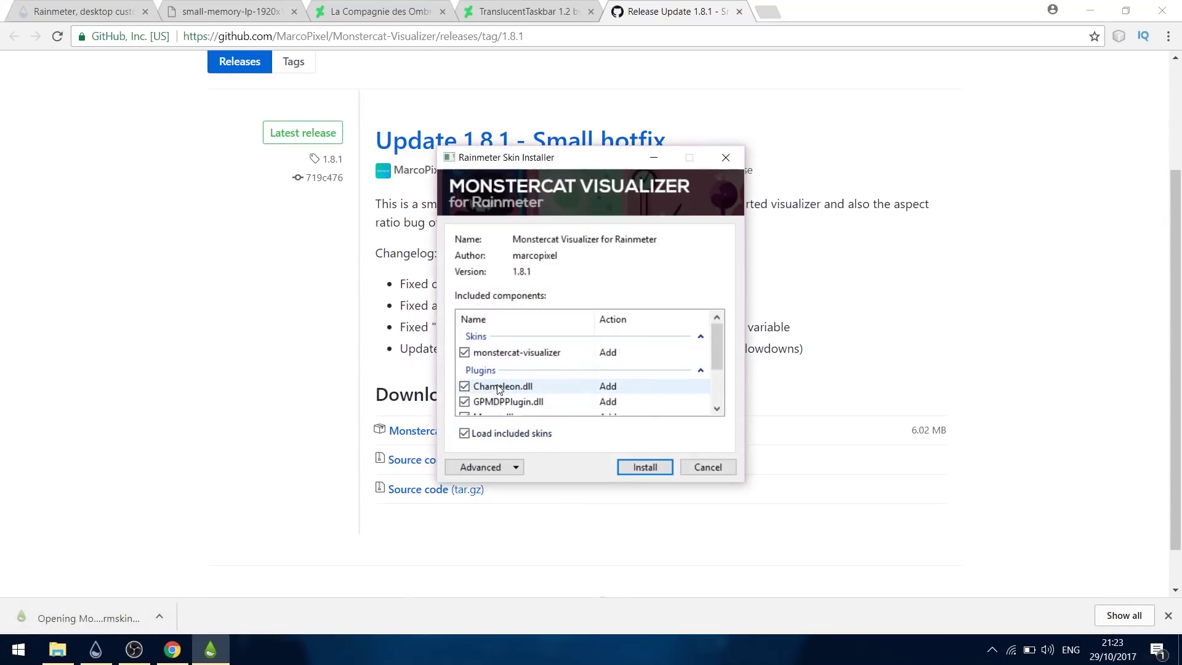
scroll(499, 388, "down", 3)
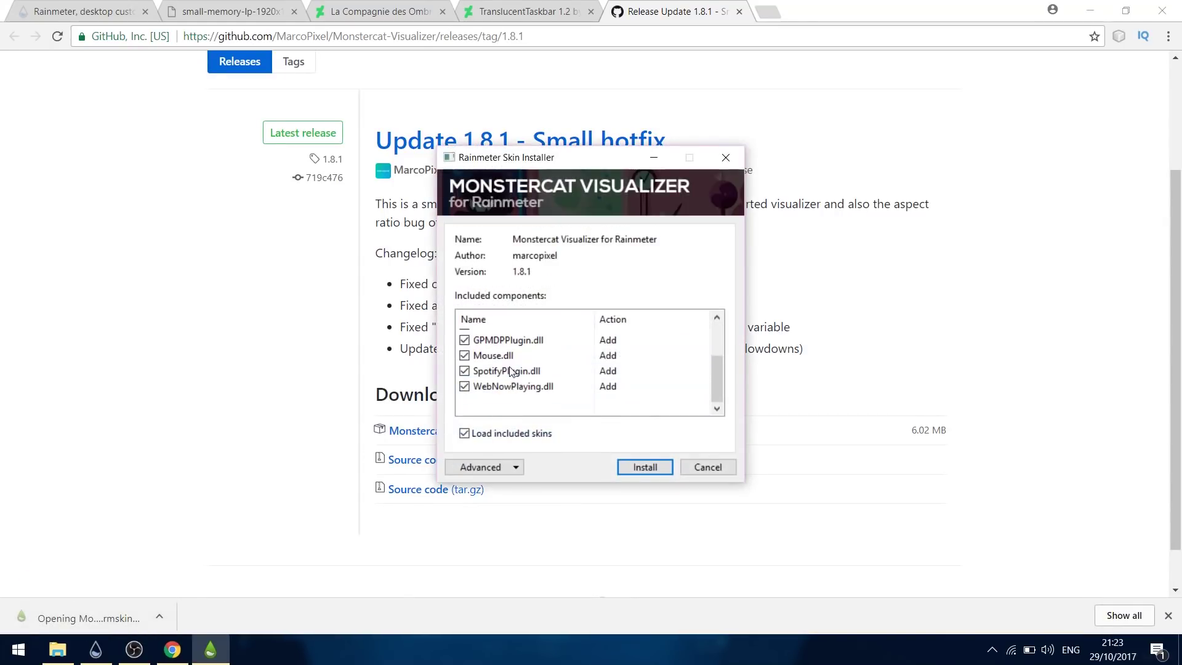
left_click(652, 470)
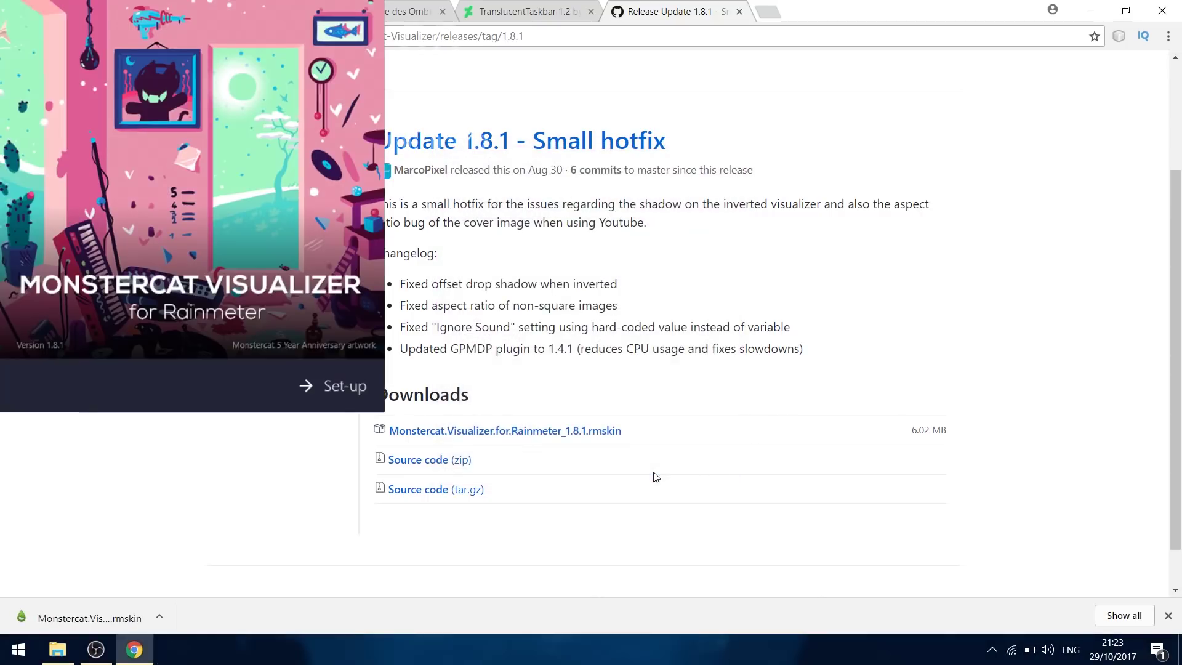
left_click(335, 458)
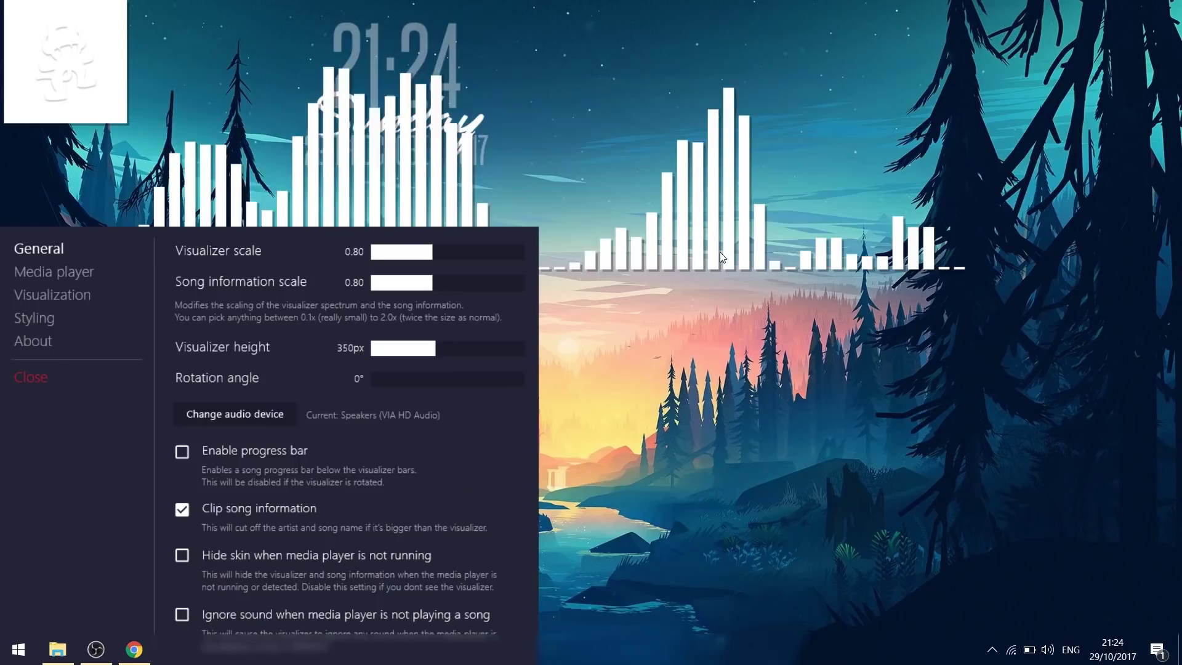
Drag the visualizer bars lower and unload the song cover widget.
left_click_drag(719, 253, 843, 614)
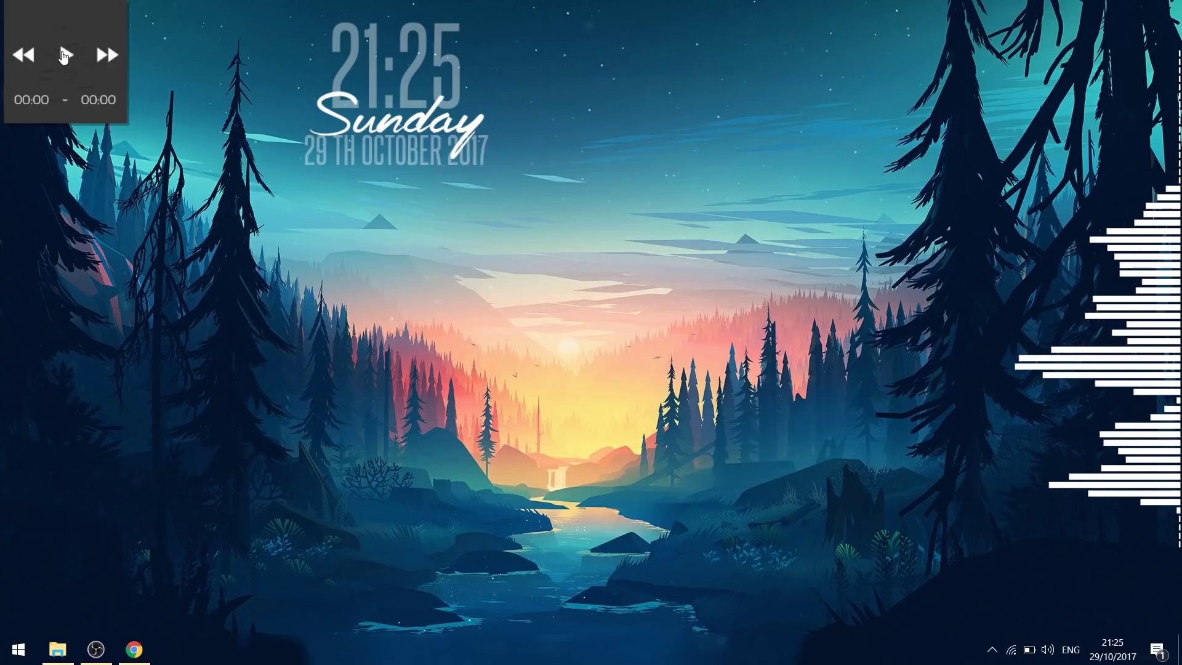
right_click(71, 21)
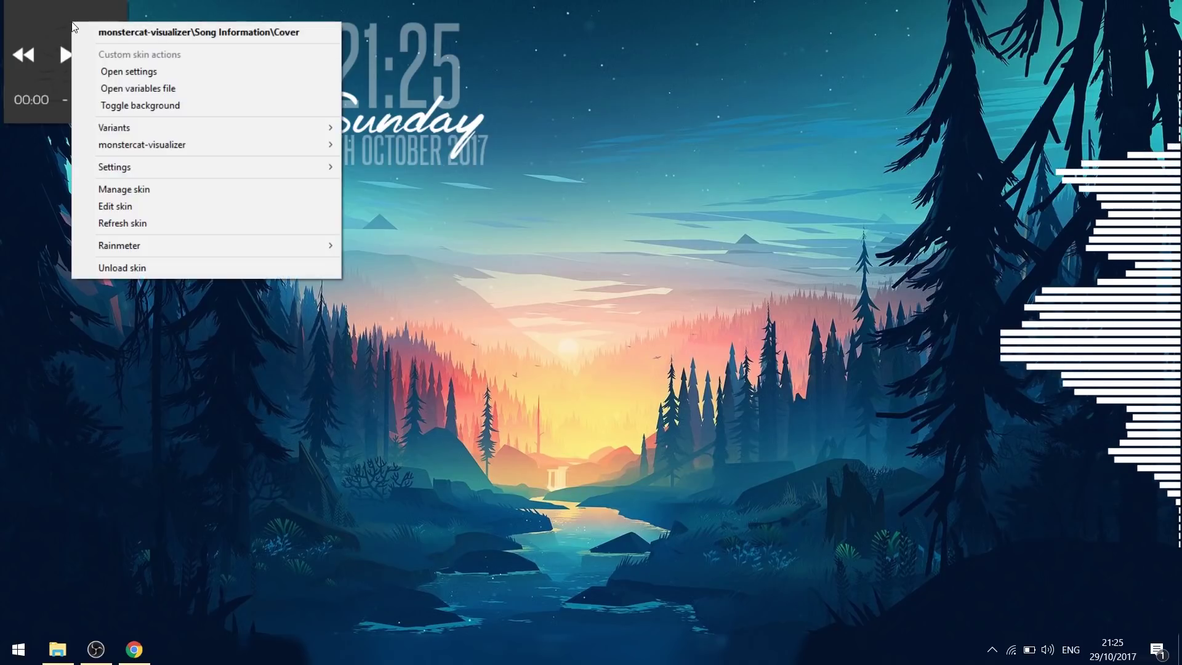
left_click(171, 270)
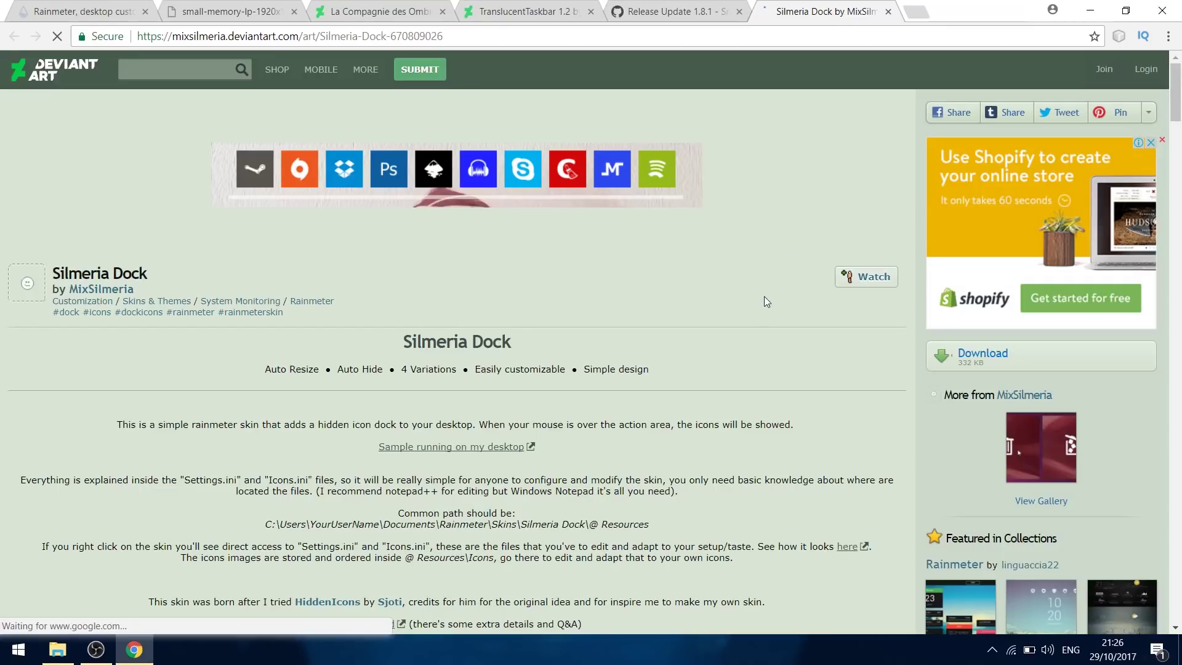
Install the Silmeria Dock skin, then close the Manage Rainmeter window.
left_click(994, 362)
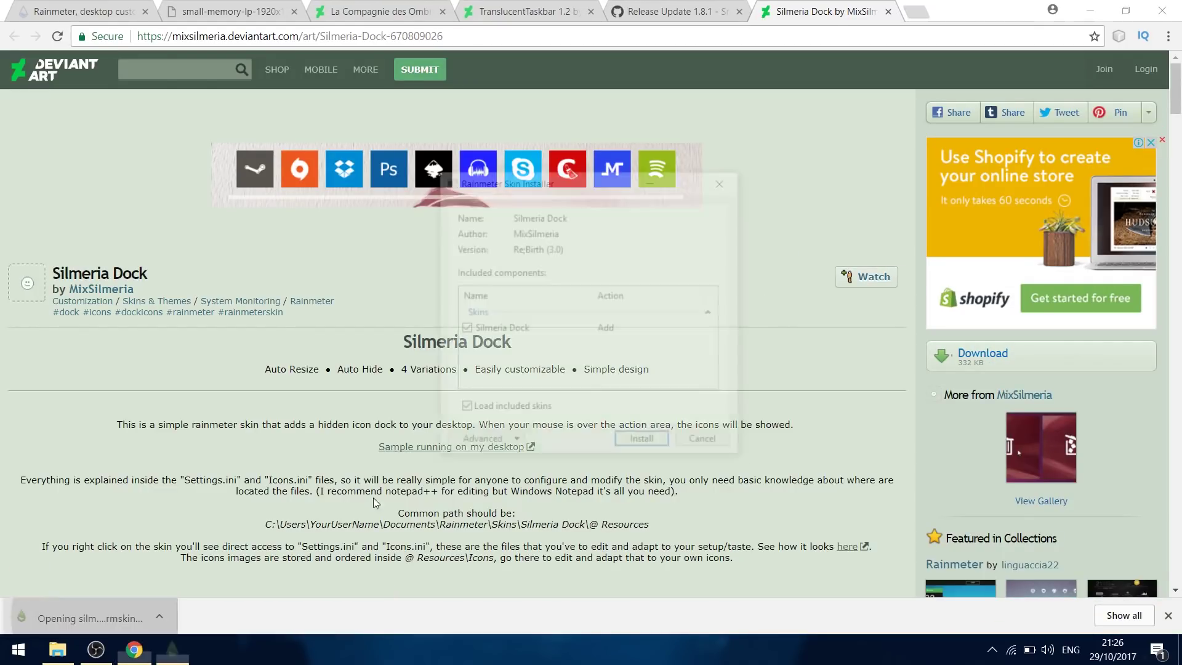
left_click(644, 443)
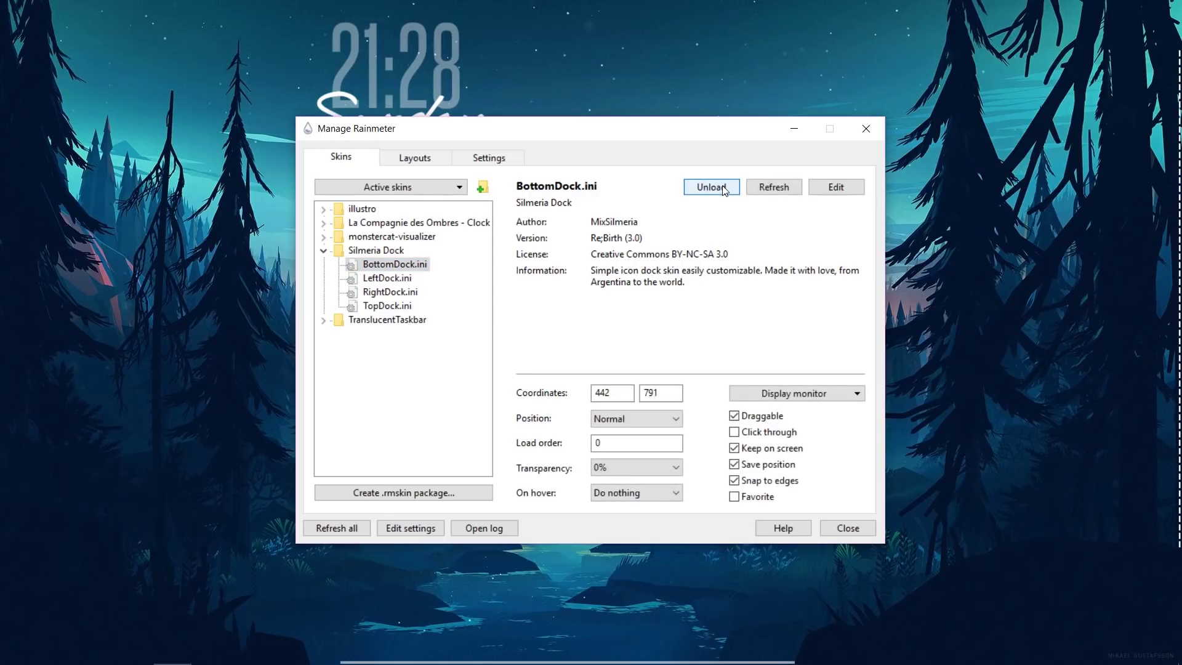
left_click_drag(663, 128, 783, 63)
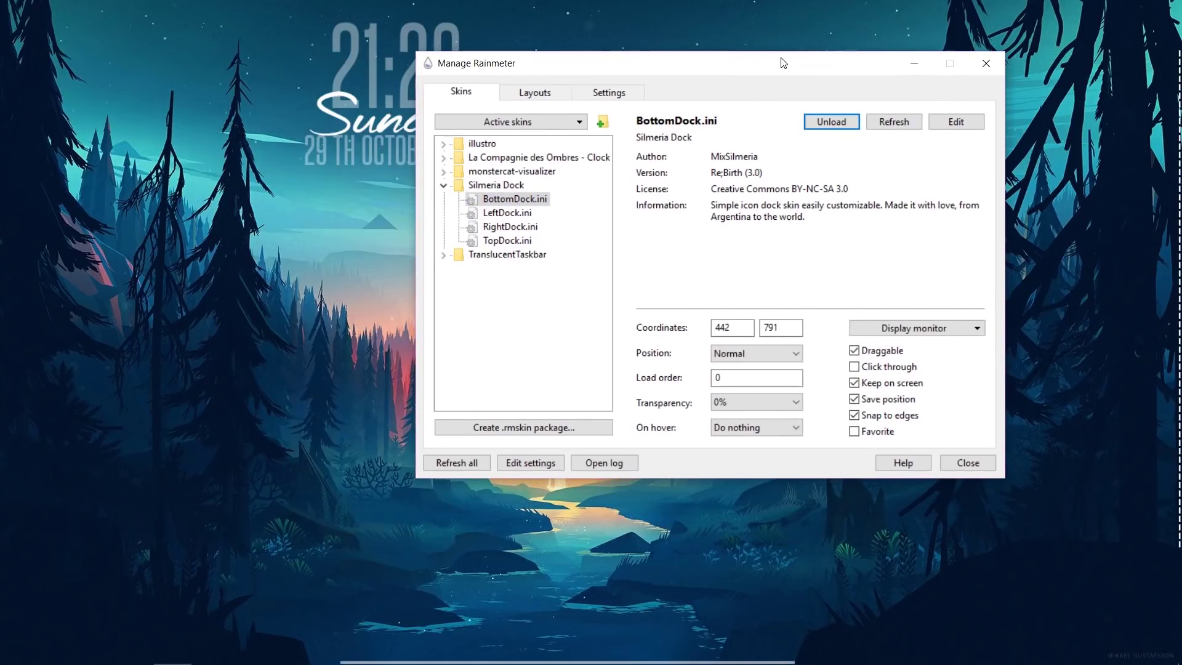
left_click(986, 63)
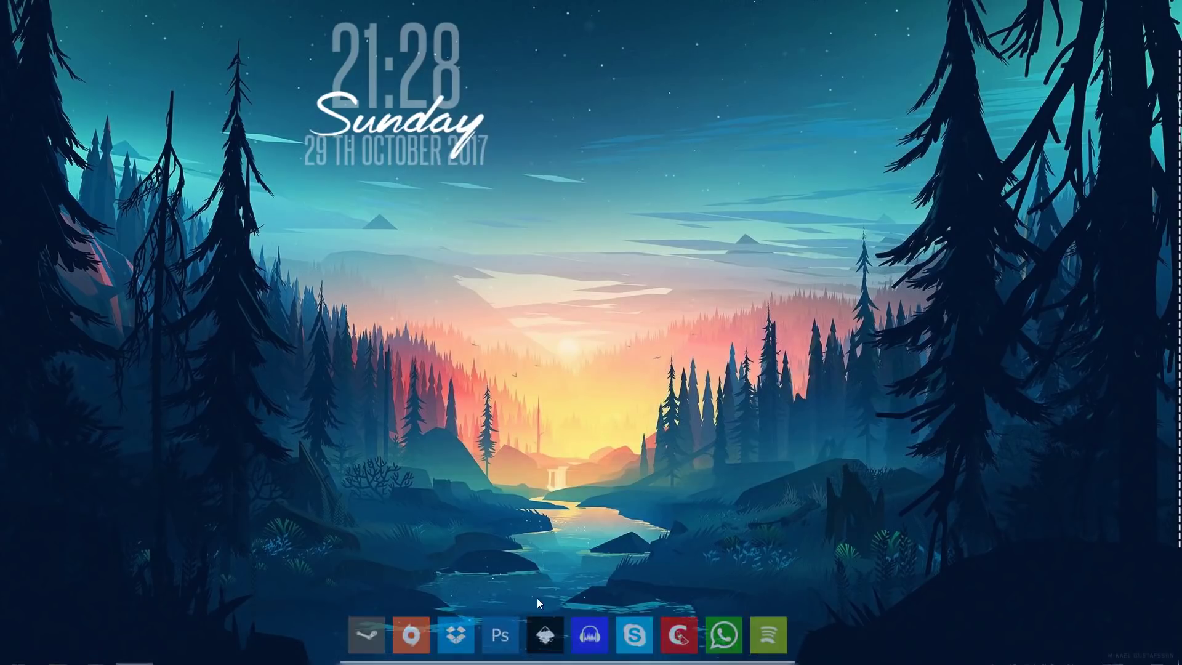
Drag the icon dock to the bottom edge and the taskbar to the left edge, then bring up the dock's options.
mouse_move(523, 626)
left_click_drag(563, 493, 559, 605)
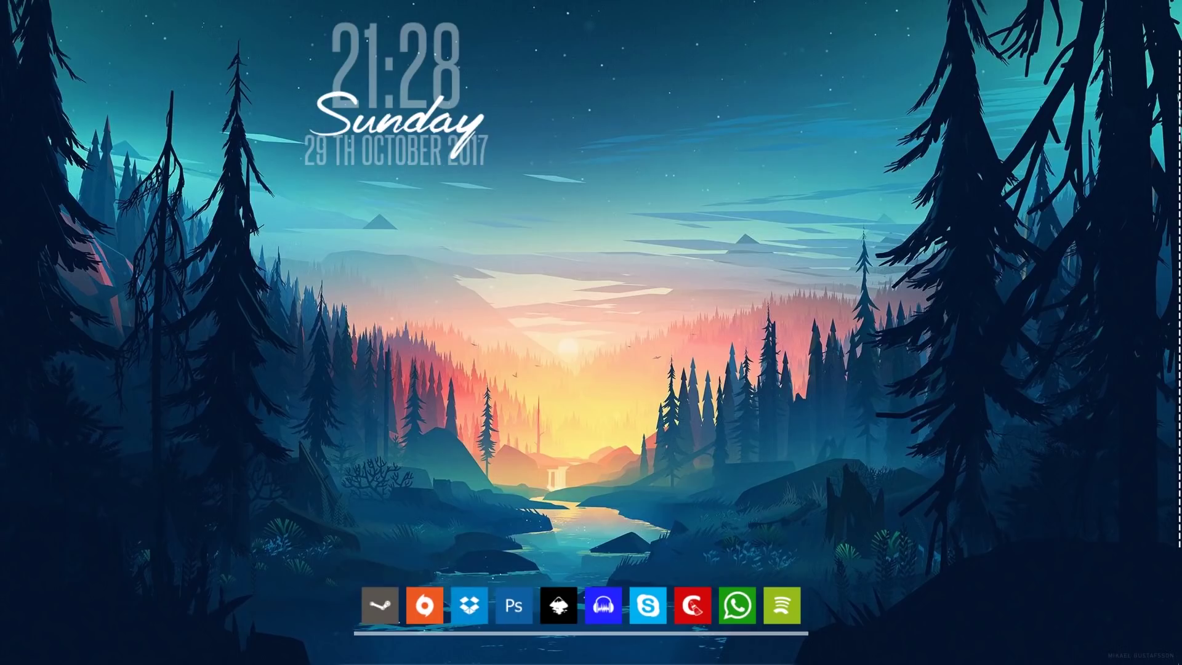
left_click_drag(460, 660, 96, 399)
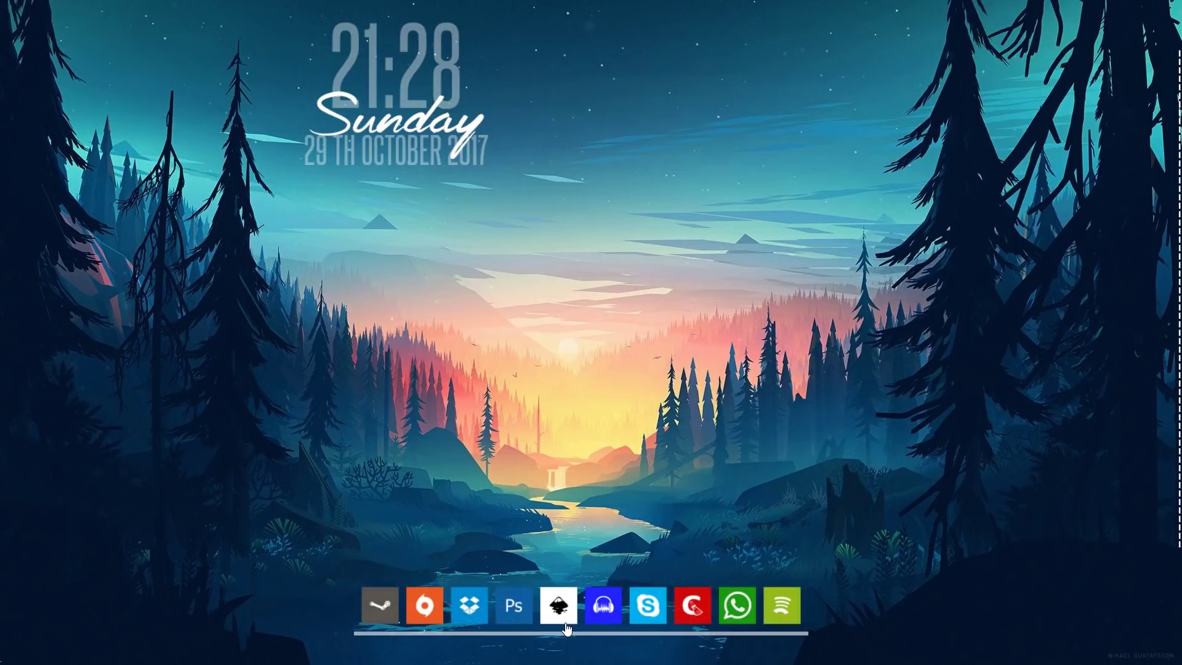
right_click(566, 628)
mouse_move(630, 511)
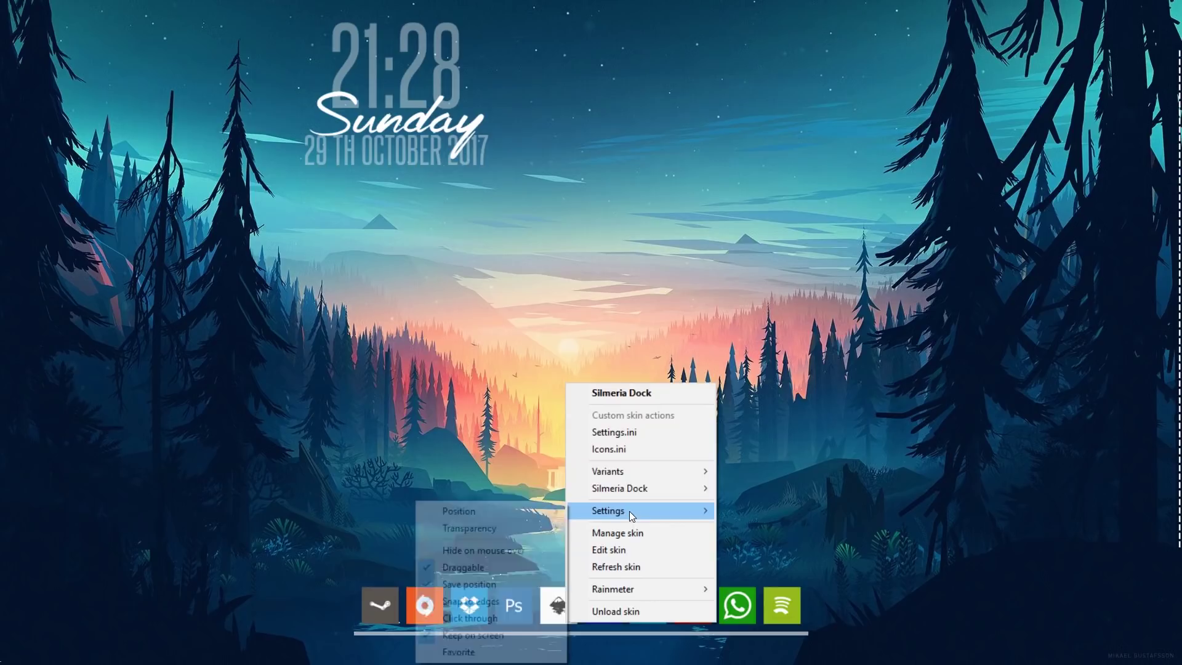